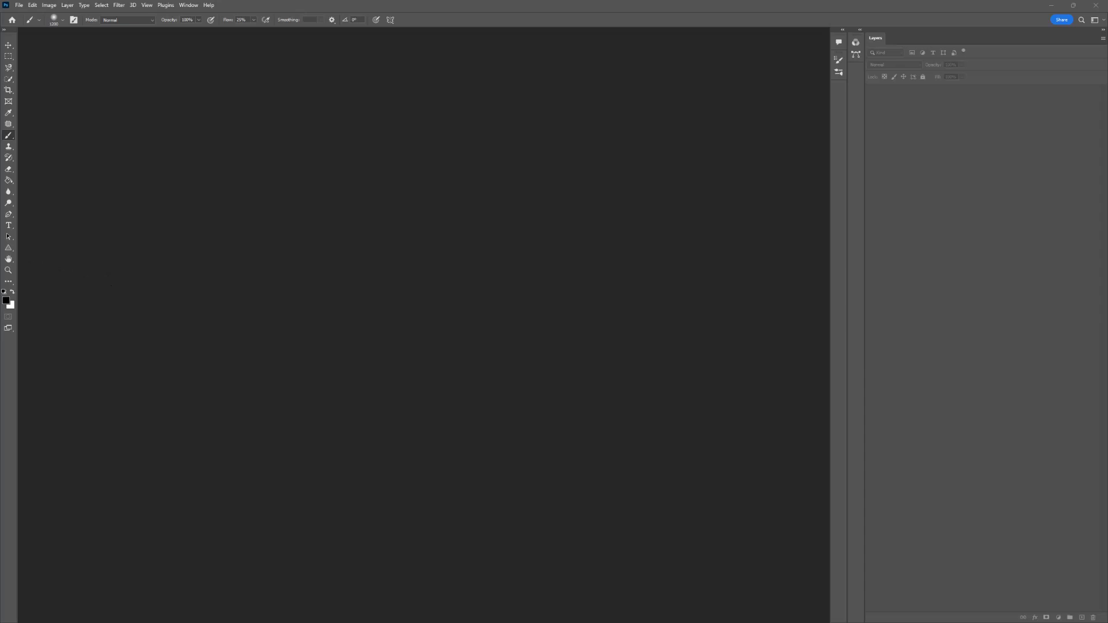
# Extract the 'LSP - Overlay Kit CREATIVE CLOUD Photoshop.zip' archive and select the extracted folder.
pyautogui.hotkey('alt', 'Tab')
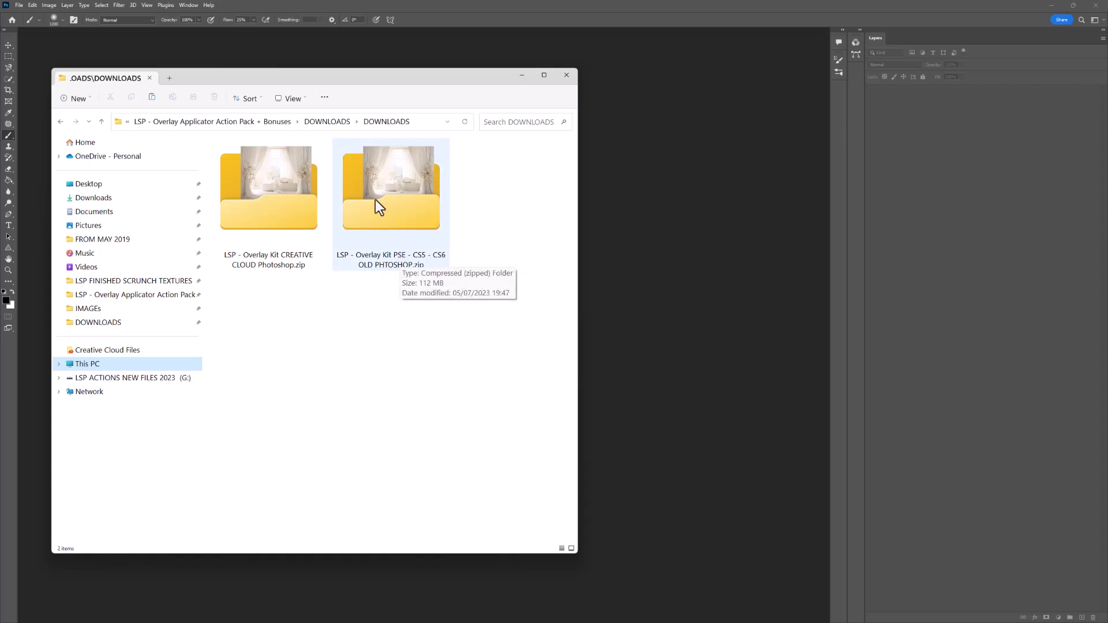
pyautogui.click(292, 208)
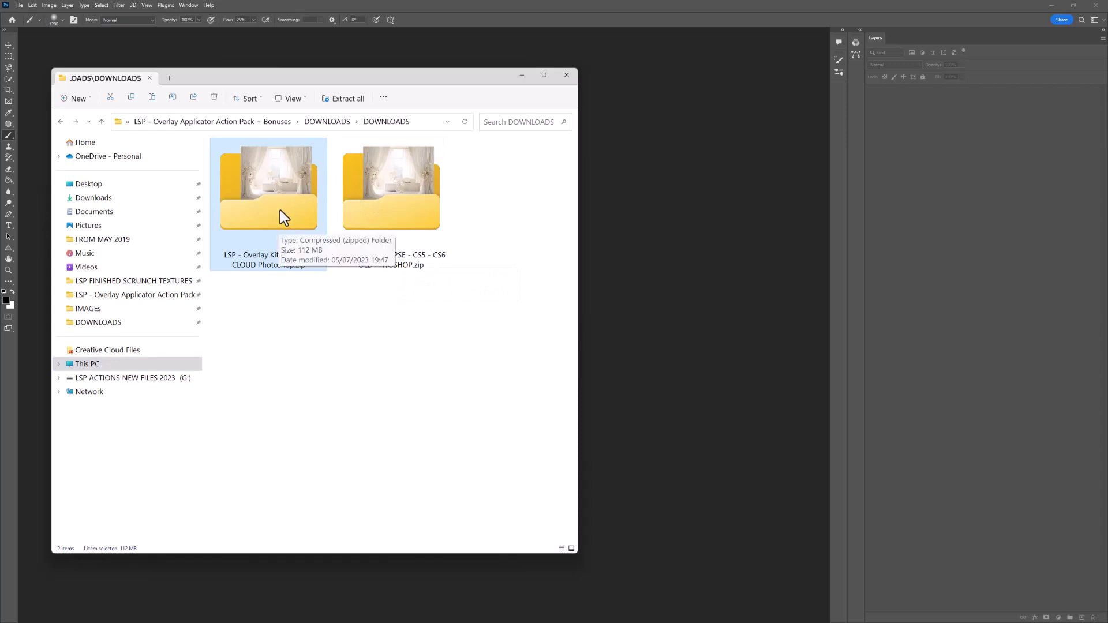
pyautogui.rightClick(280, 212)
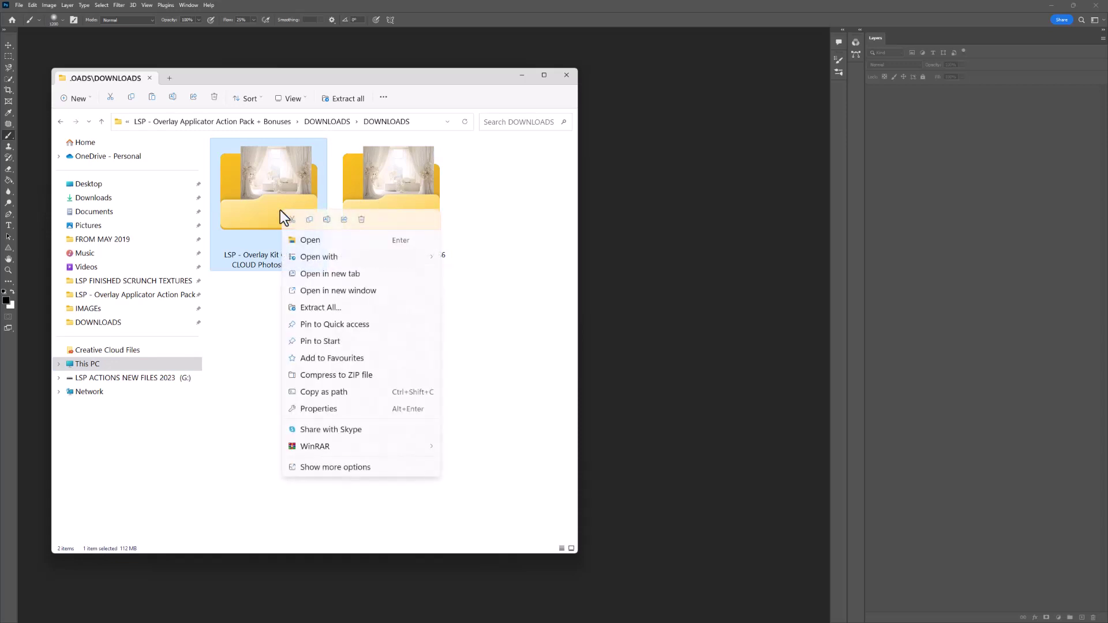
pyautogui.click(313, 308)
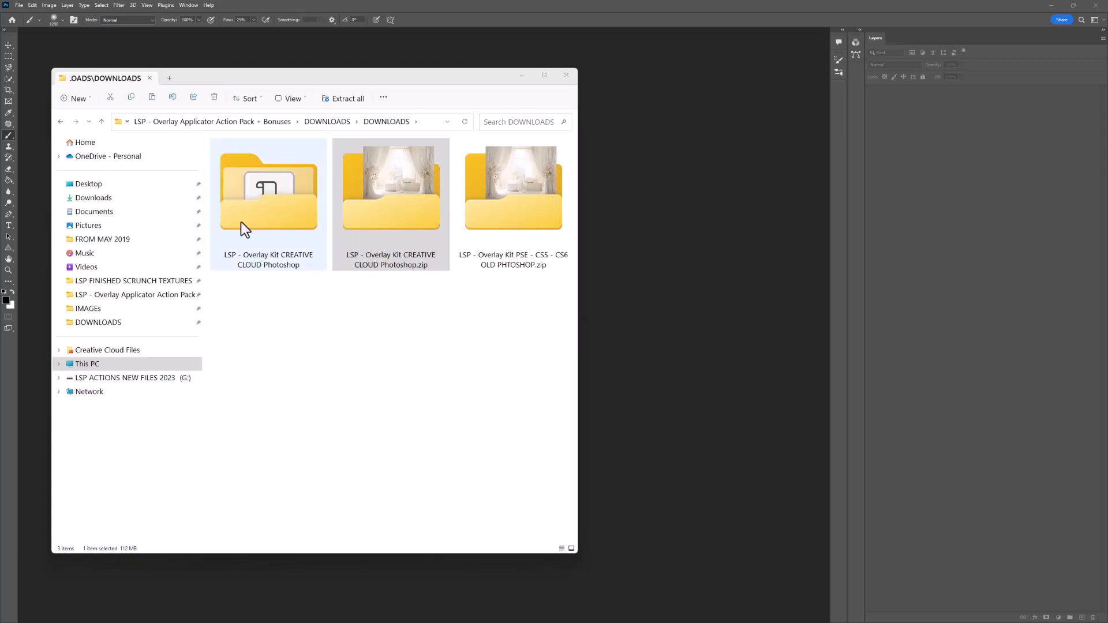
pyautogui.click(252, 219)
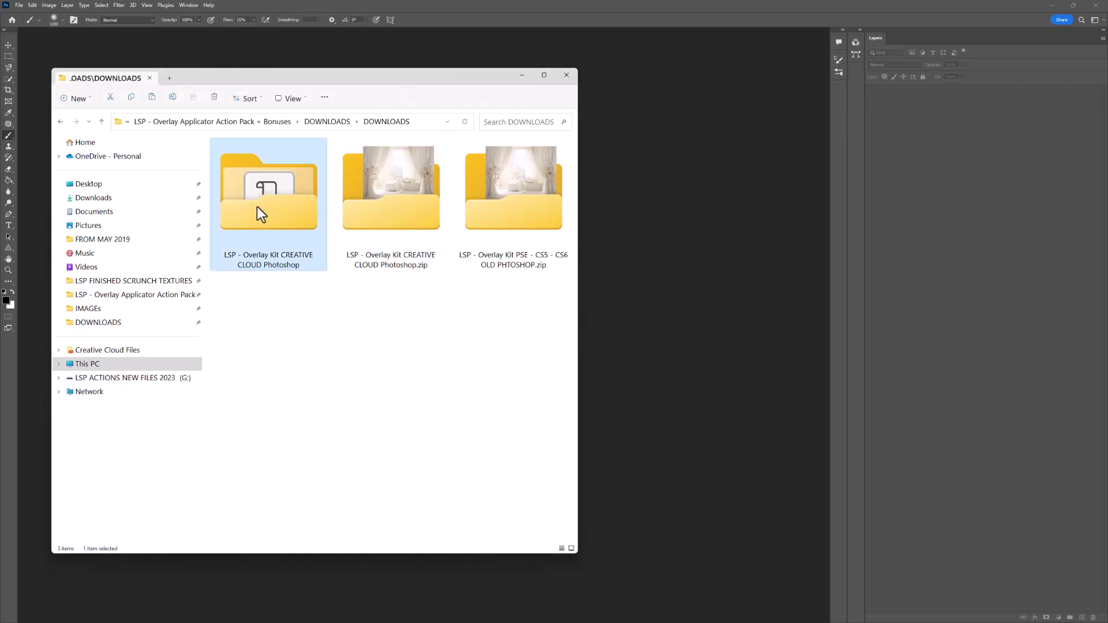
# Open the extracted kit folder, widen the Name column, and switch to Extra large icons.
pyautogui.doubleClick(257, 206)
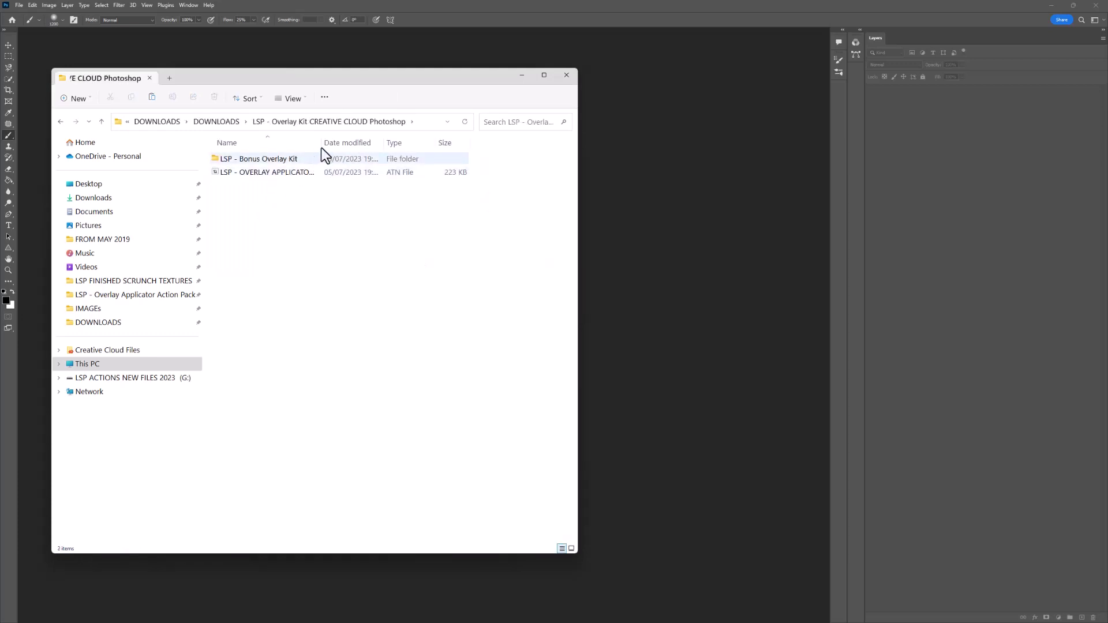
pyautogui.moveTo(322, 147); pyautogui.dragTo(448, 159)
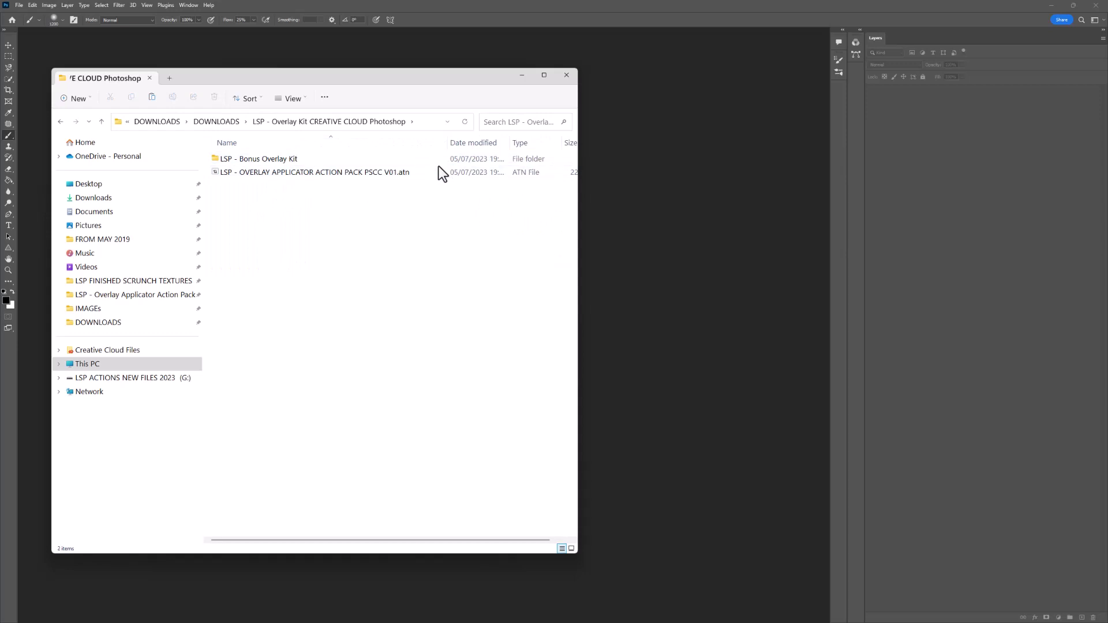
pyautogui.rightClick(359, 209)
pyautogui.moveTo(383, 237)
pyautogui.click(521, 240)
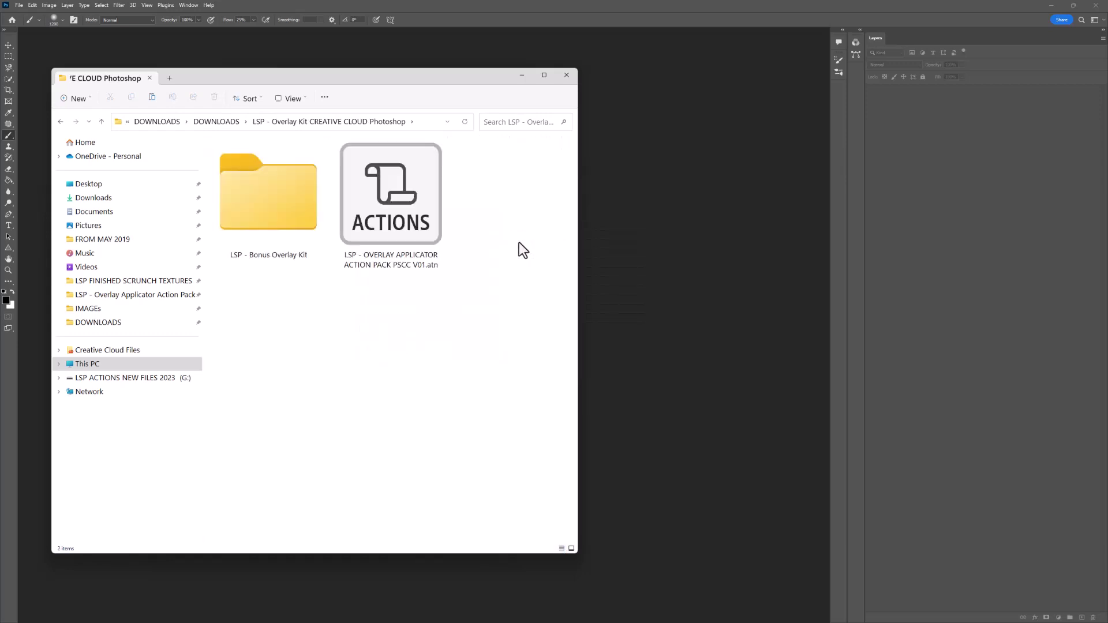
# Browse the LSP - Bonus Overlay Kit samples as extra large thumbnails: White Summer Room, sky, FLEET, LILY.
pyautogui.click(297, 243)
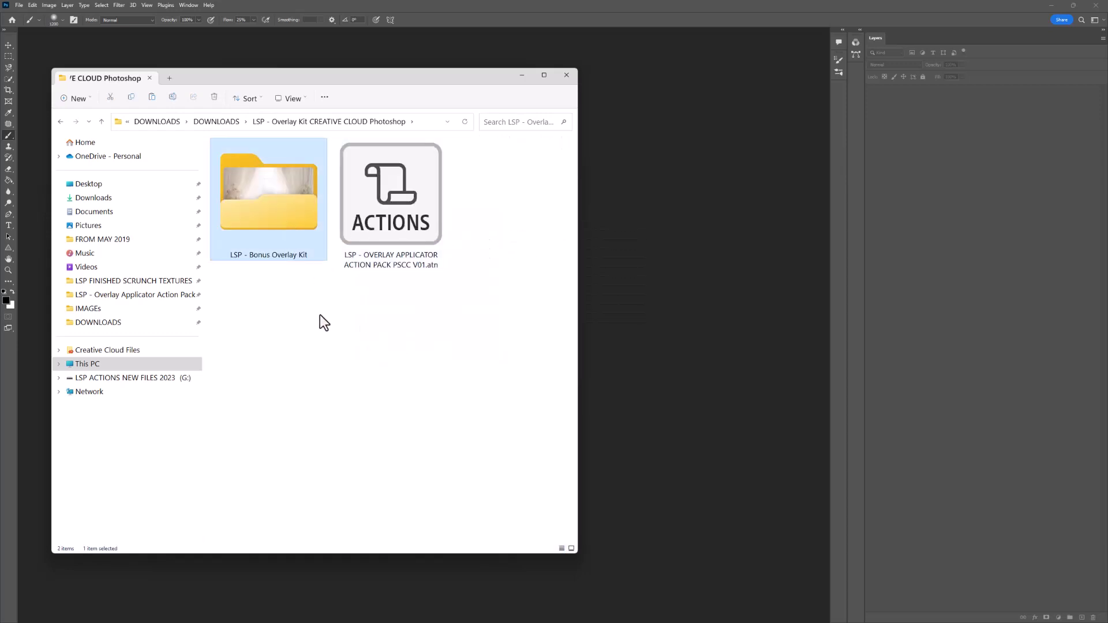
pyautogui.doubleClick(291, 204)
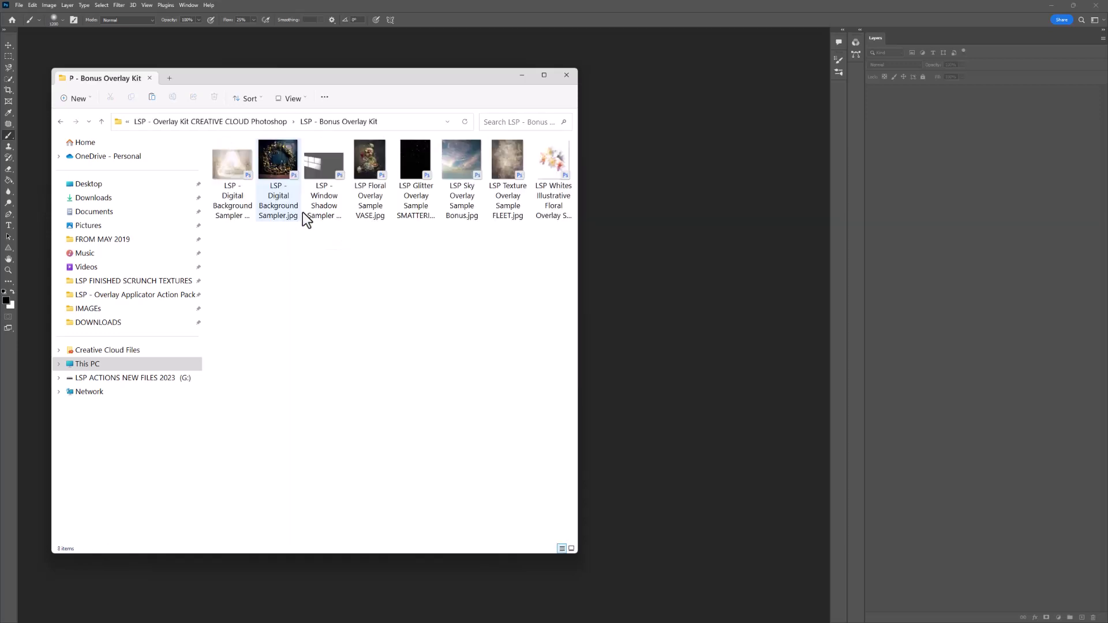
pyautogui.rightClick(330, 232)
pyautogui.moveTo(458, 264)
pyautogui.click(504, 267)
pyautogui.click(322, 235)
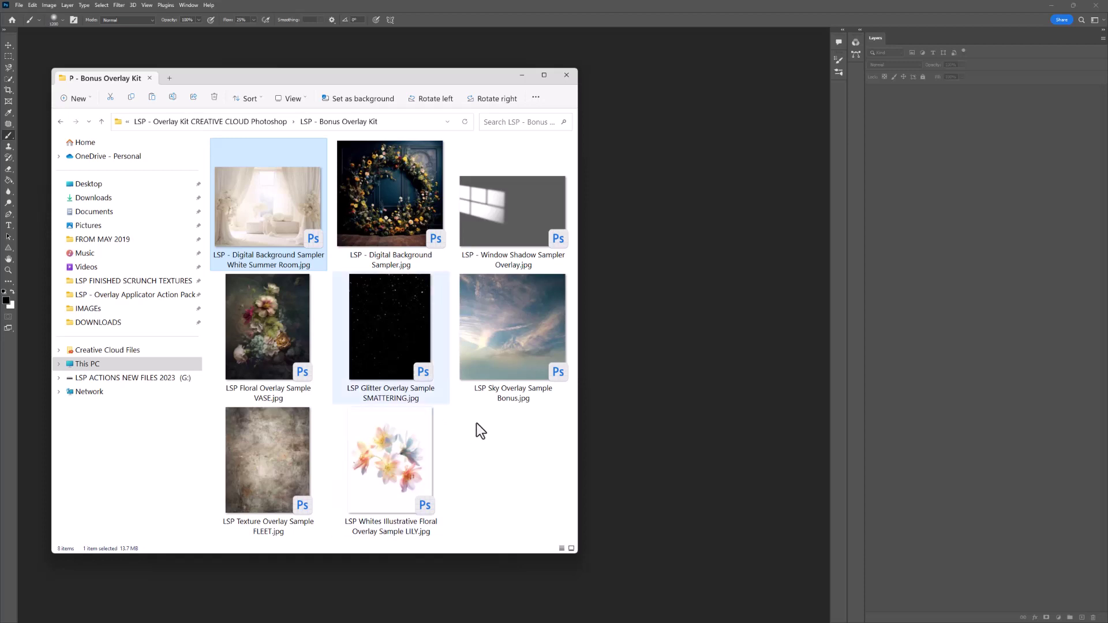
pyautogui.click(525, 385)
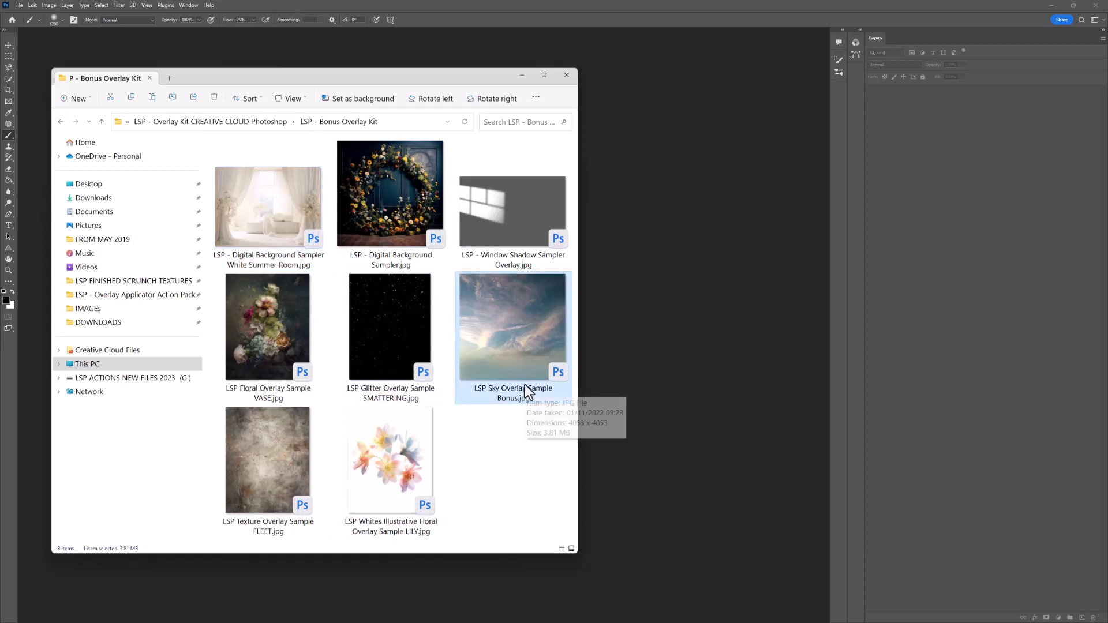
pyautogui.click(278, 448)
pyautogui.click(407, 474)
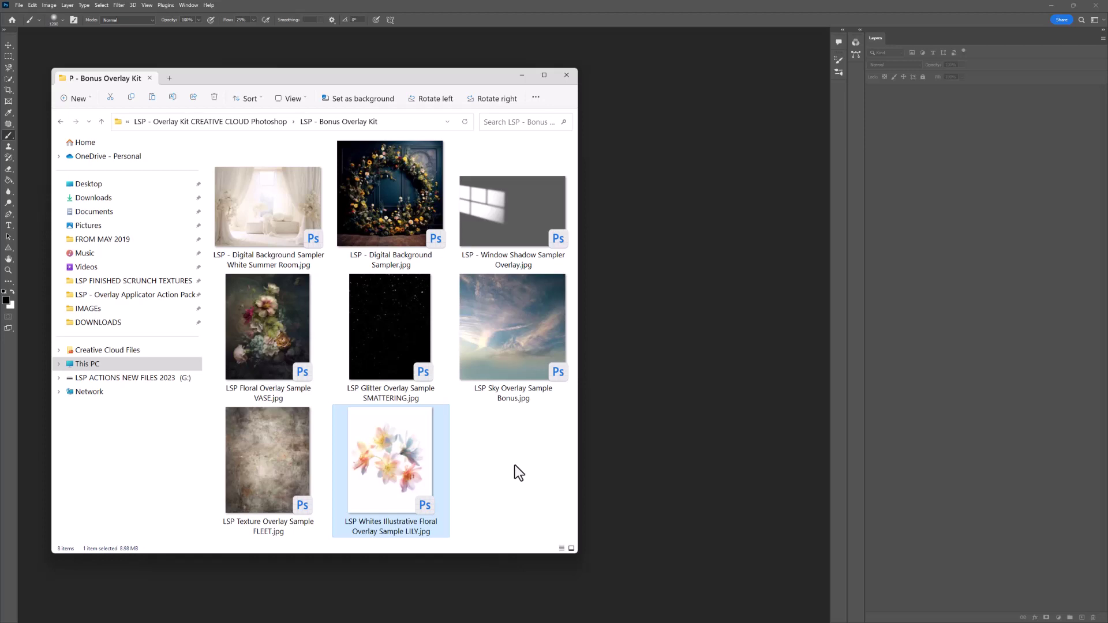
# Load the overlay applicator .atn action file into Photoshop from the kit folder.
pyautogui.click(256, 122)
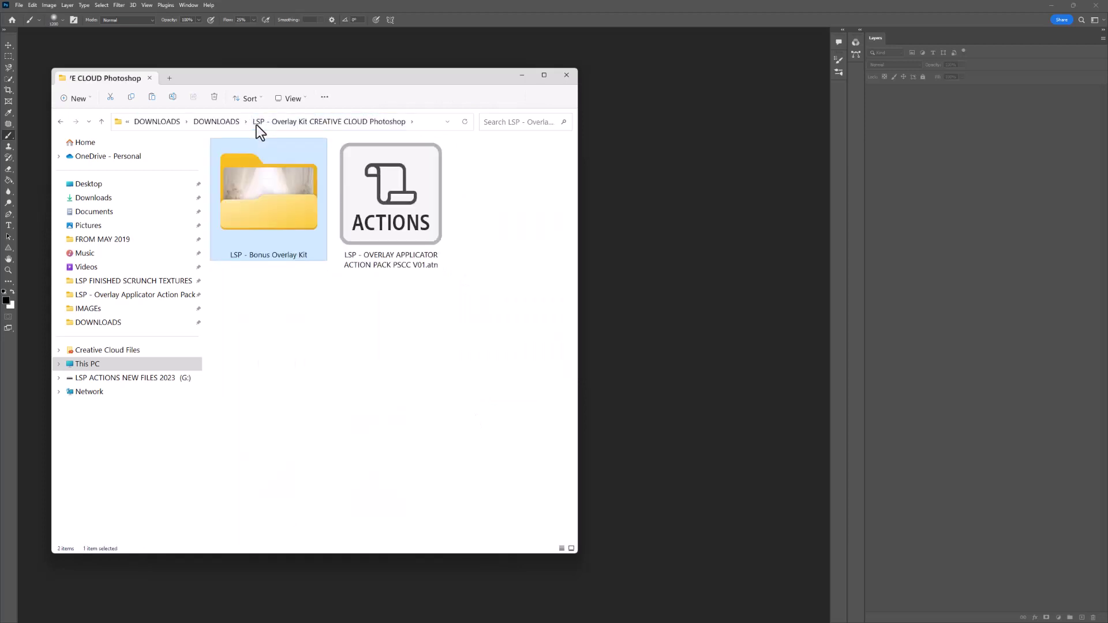
pyautogui.click(355, 168)
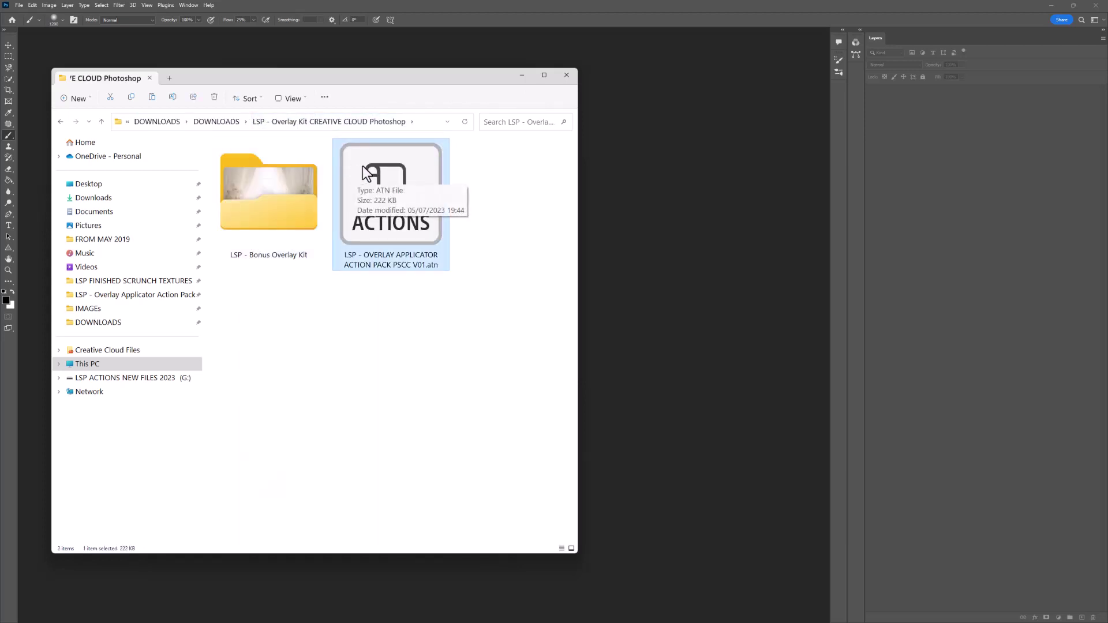
pyautogui.moveTo(355, 168); pyautogui.dragTo(591, 175)
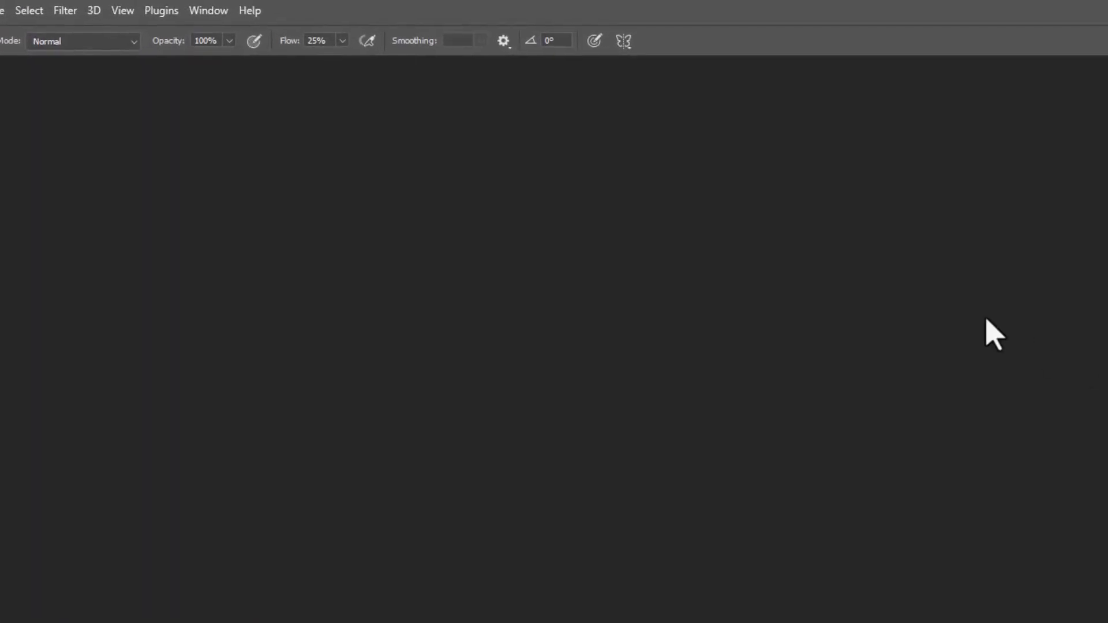
# Show the Actions panel from the Window menu and position it beside the dock.
pyautogui.click(207, 10)
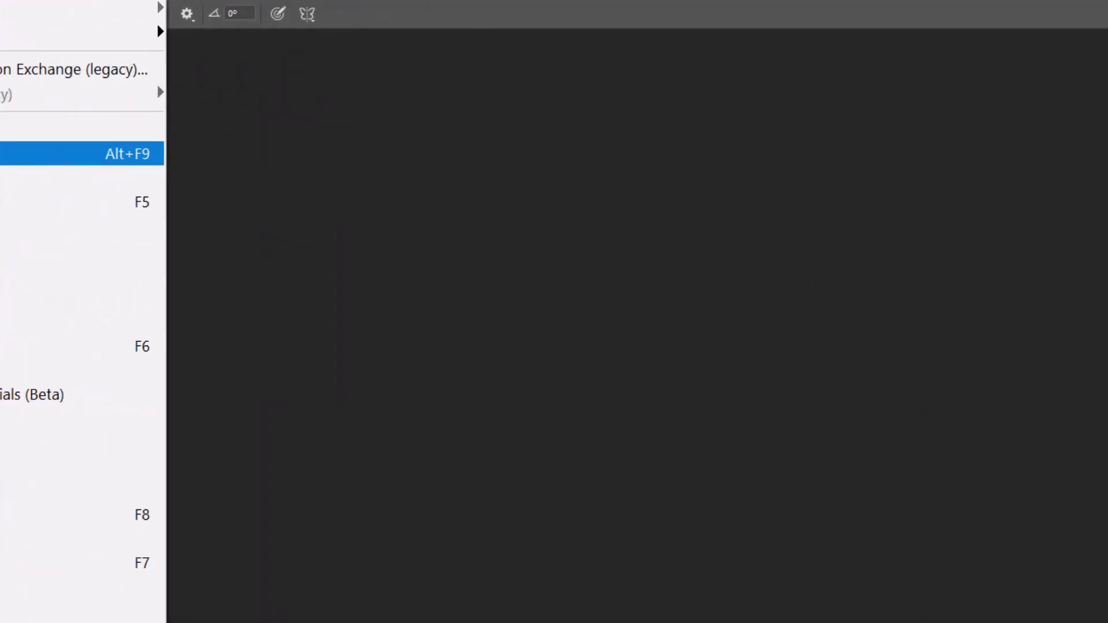
pyautogui.click(228, 178)
pyautogui.moveTo(601, 113); pyautogui.dragTo(895, 156)
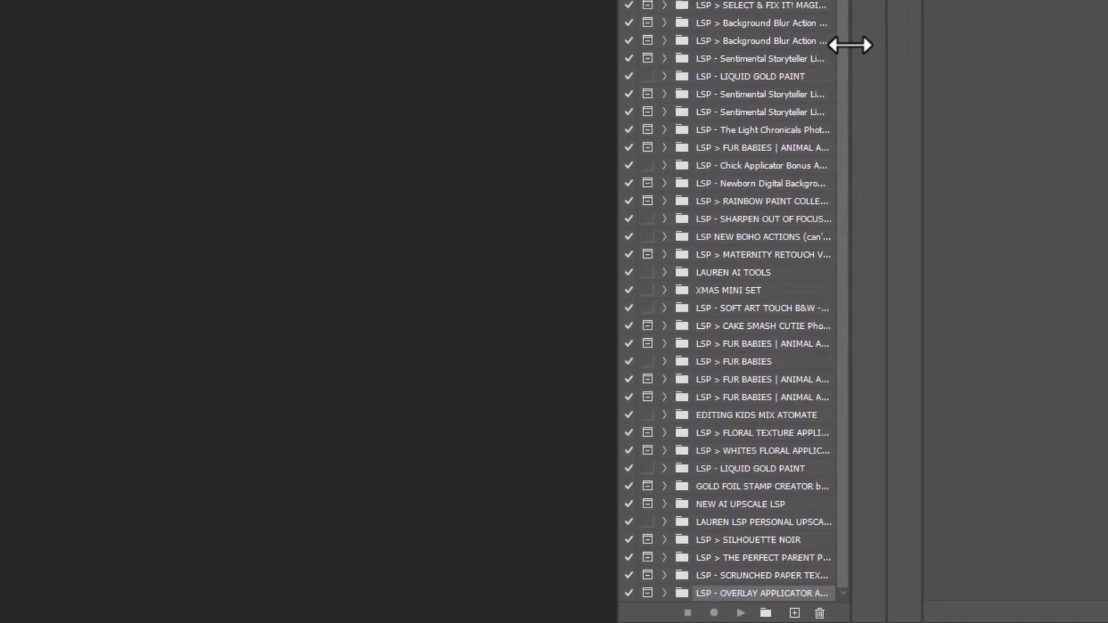
# Expand the LSP - OVERLAY APPLICATOR set, widen the Actions panel, and scroll through its actions.
pyautogui.click(665, 593)
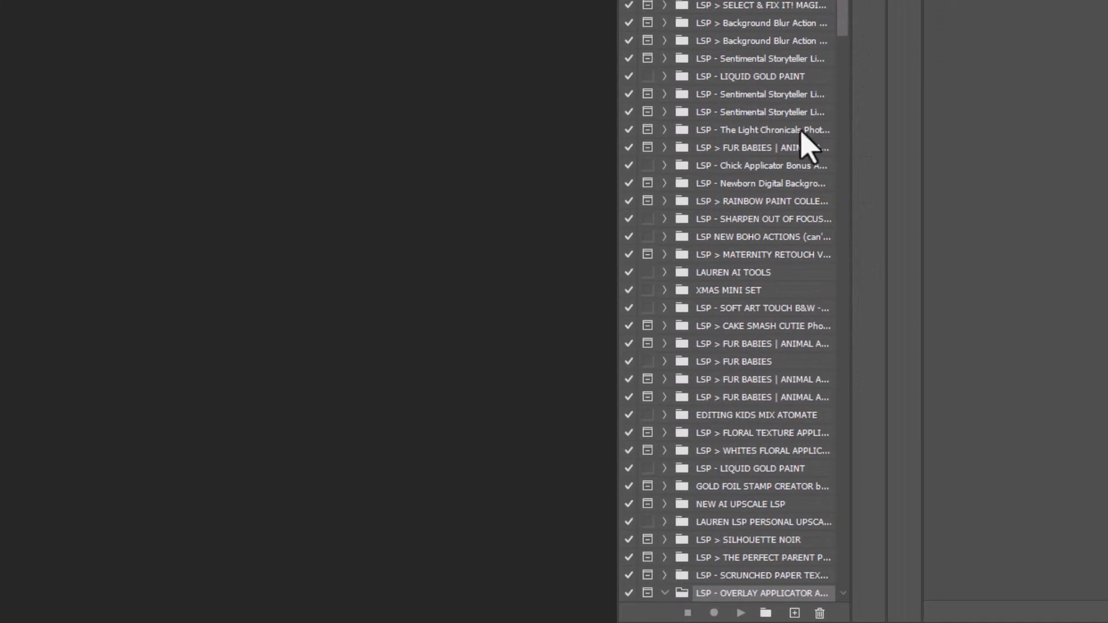
pyautogui.moveTo(849, 7); pyautogui.dragTo(858, 141)
pyautogui.moveTo(616, 199); pyautogui.dragTo(448, 199)
pyautogui.click(568, 219)
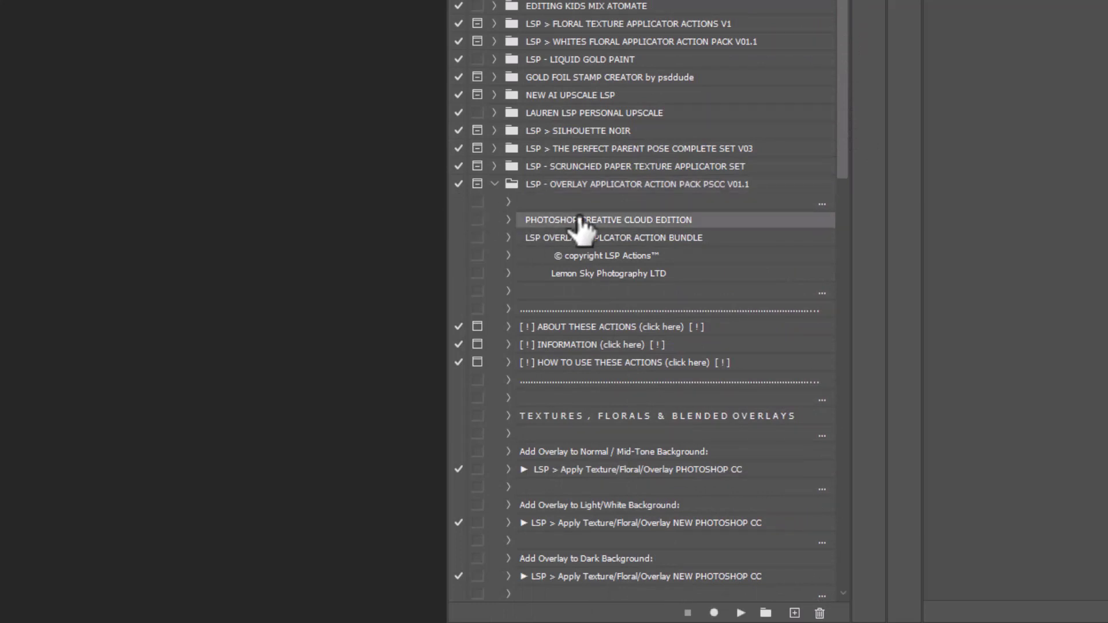
pyautogui.scroll(-2, 853, 184)
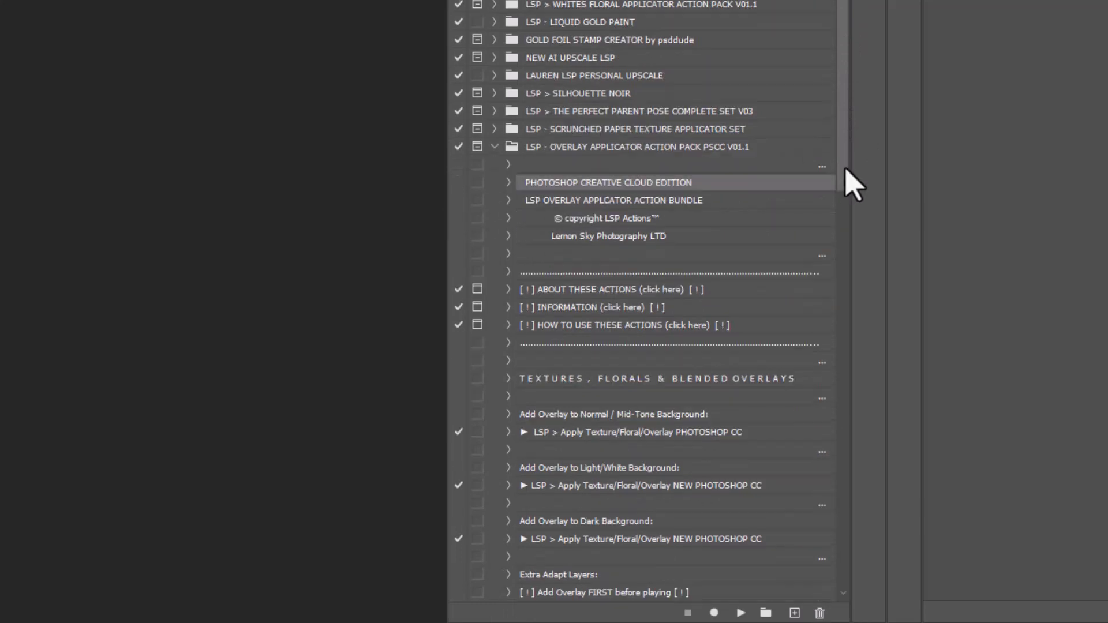
pyautogui.scroll(-6, 847, 169)
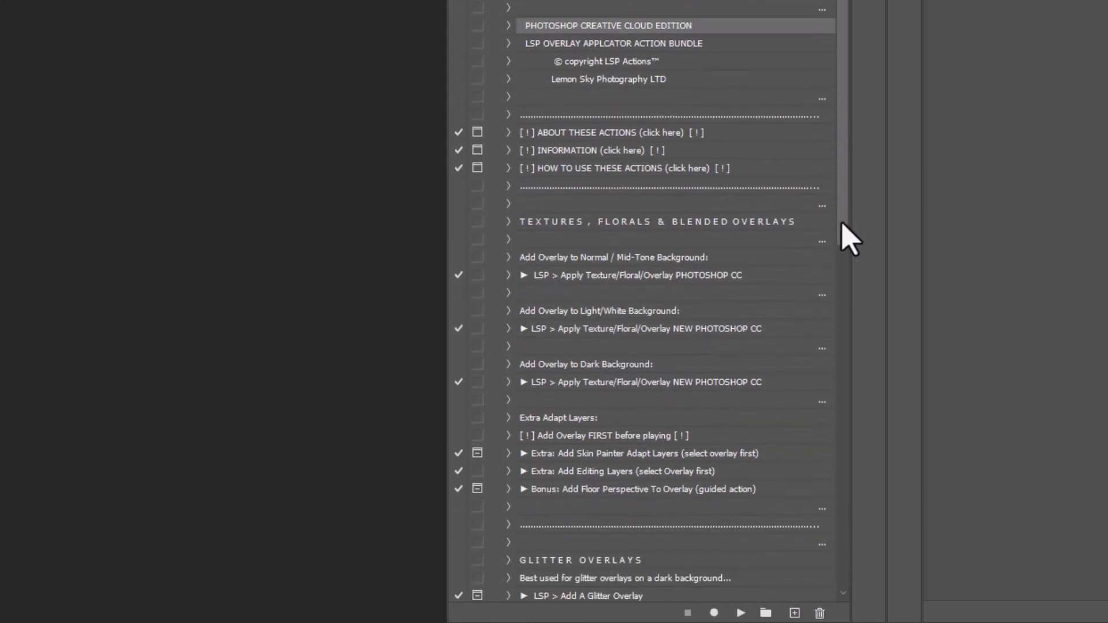
pyautogui.scroll(-5, 853, 299)
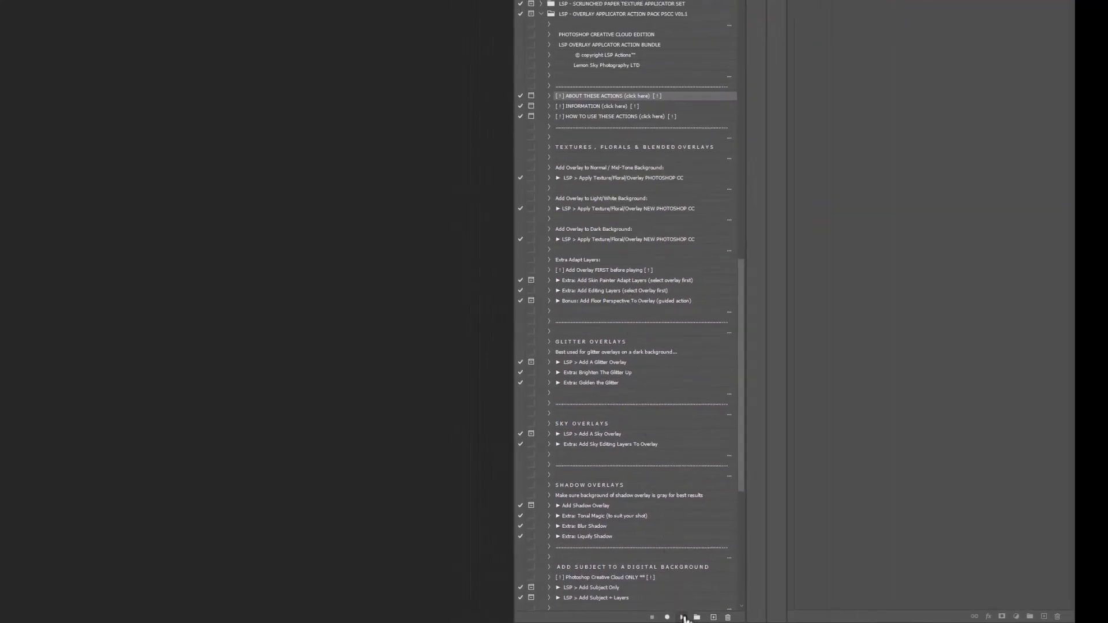
pyautogui.click(684, 617)
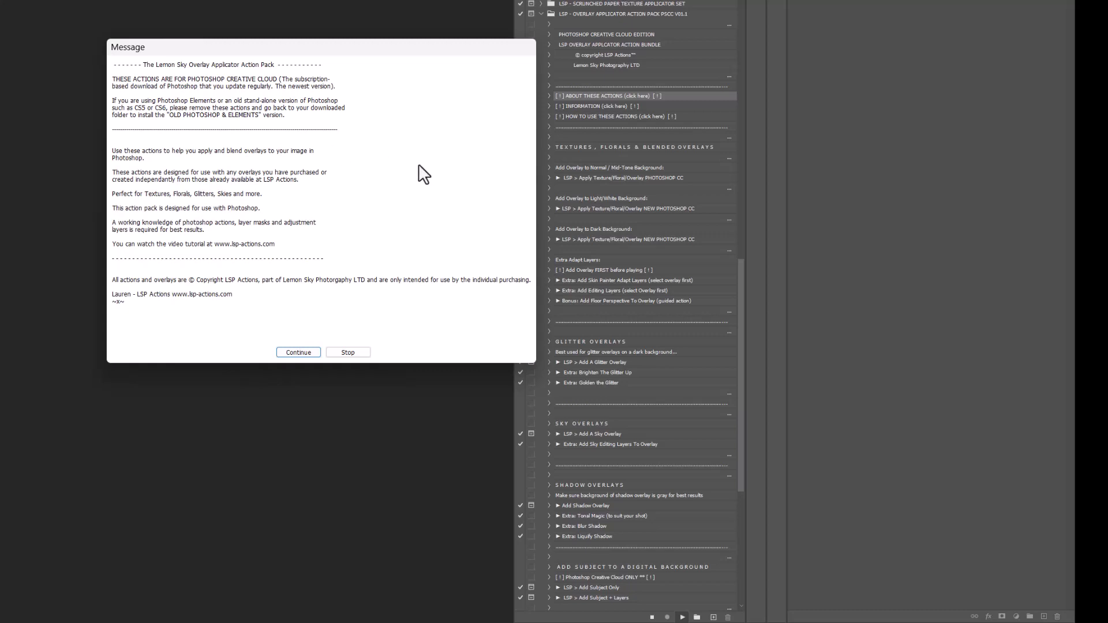
pyautogui.click(348, 353)
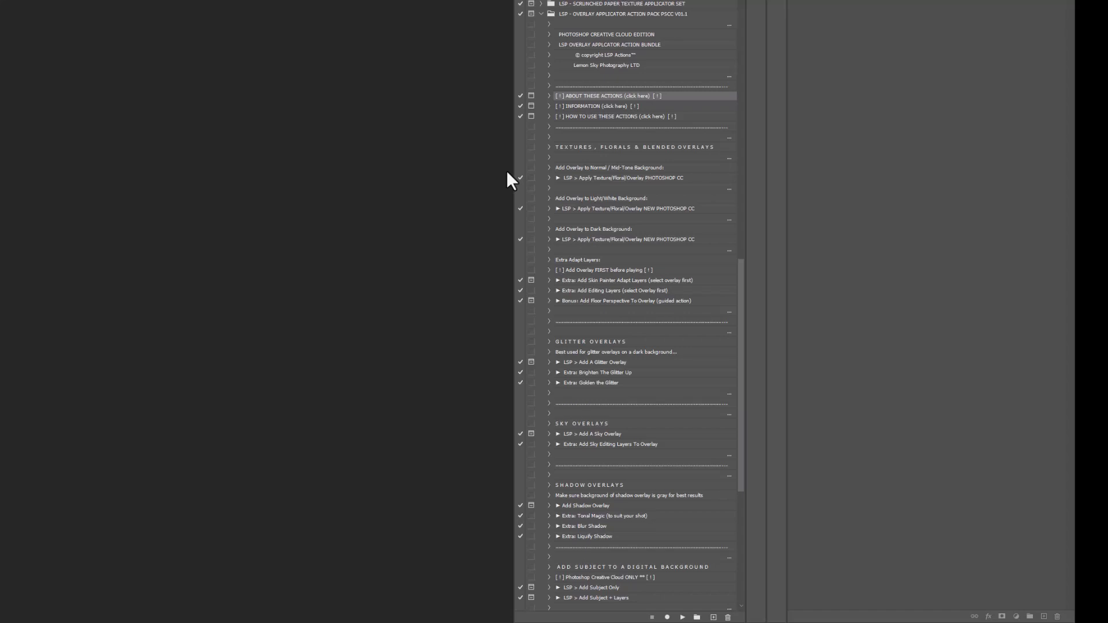
pyautogui.click(605, 107)
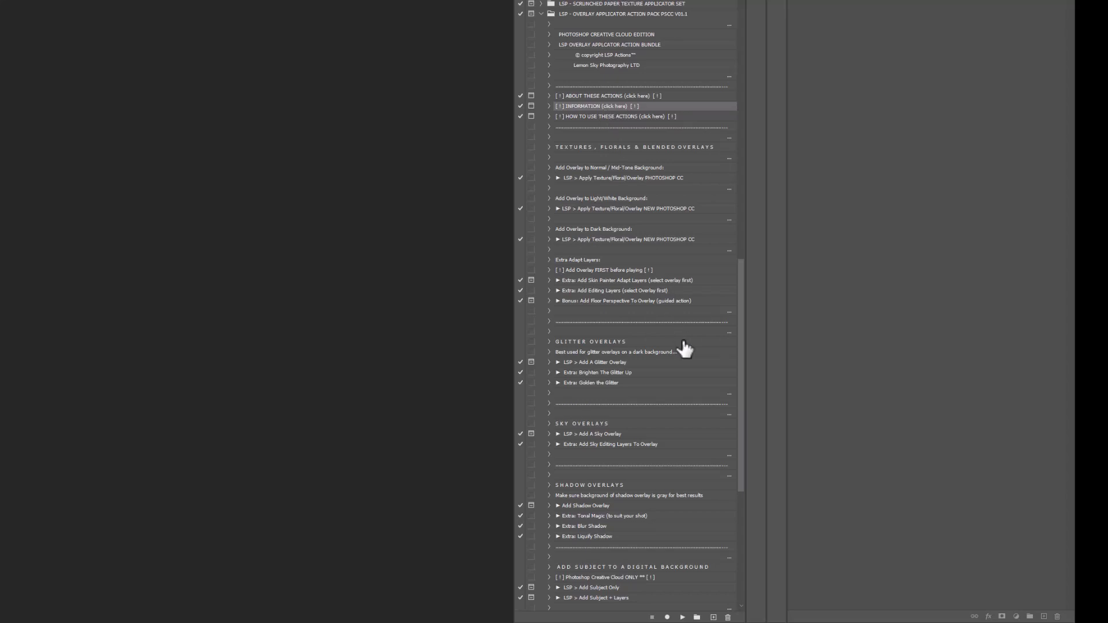
pyautogui.click(584, 117)
pyautogui.click(582, 107)
pyautogui.click(683, 618)
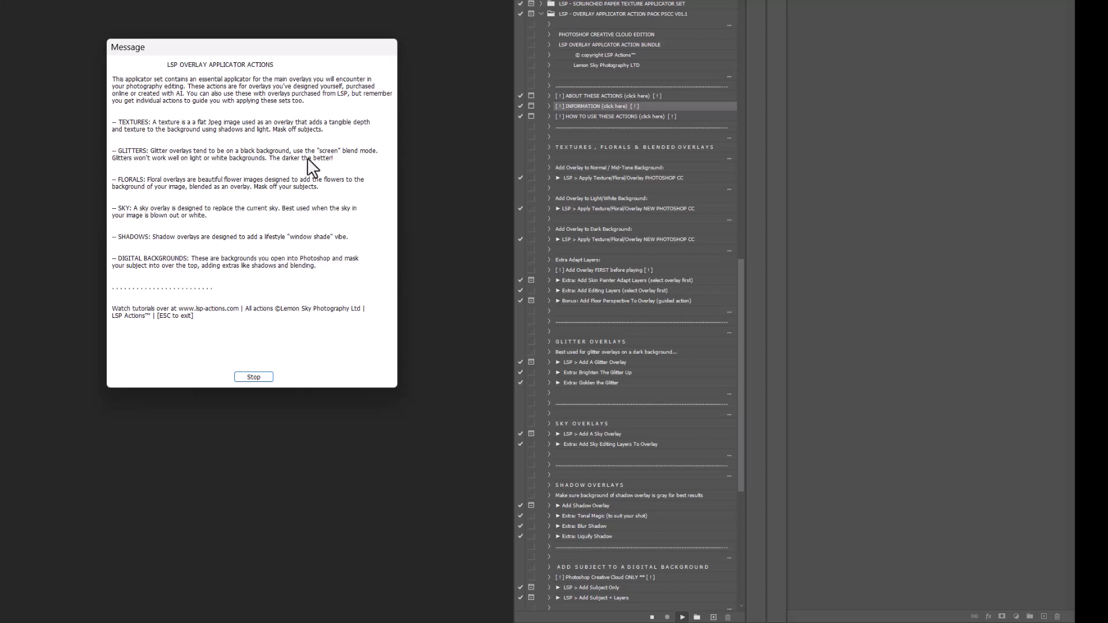
pyautogui.click(261, 377)
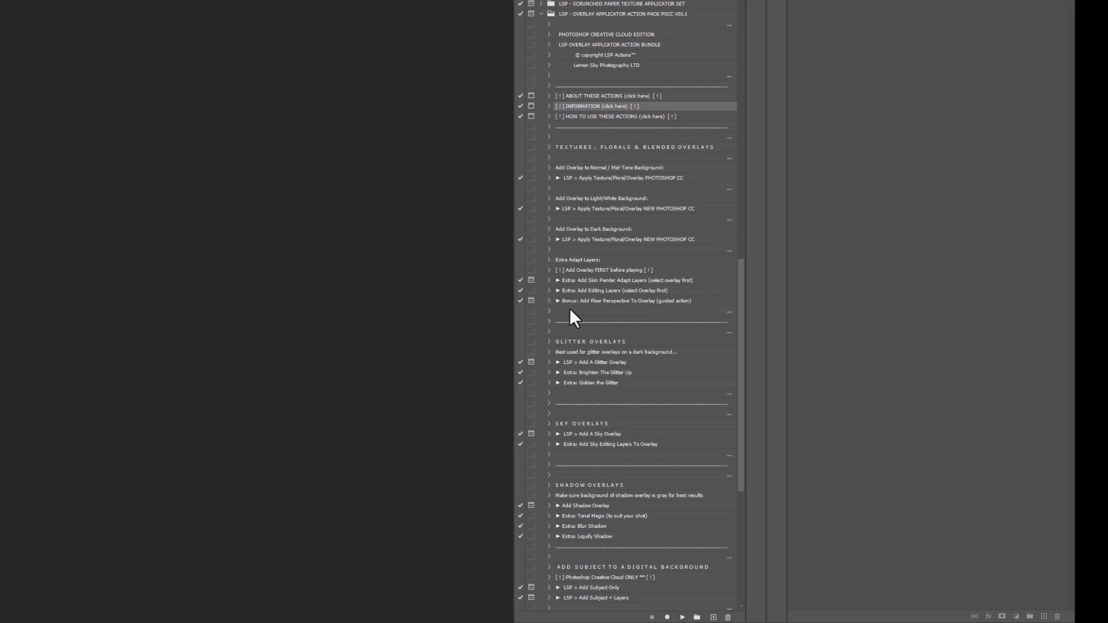
# Scroll through the LSP Actions product page, then minimize Chrome to reveal Photoshop.
pyautogui.moveTo(740, 296); pyautogui.dragTo(743, 342)
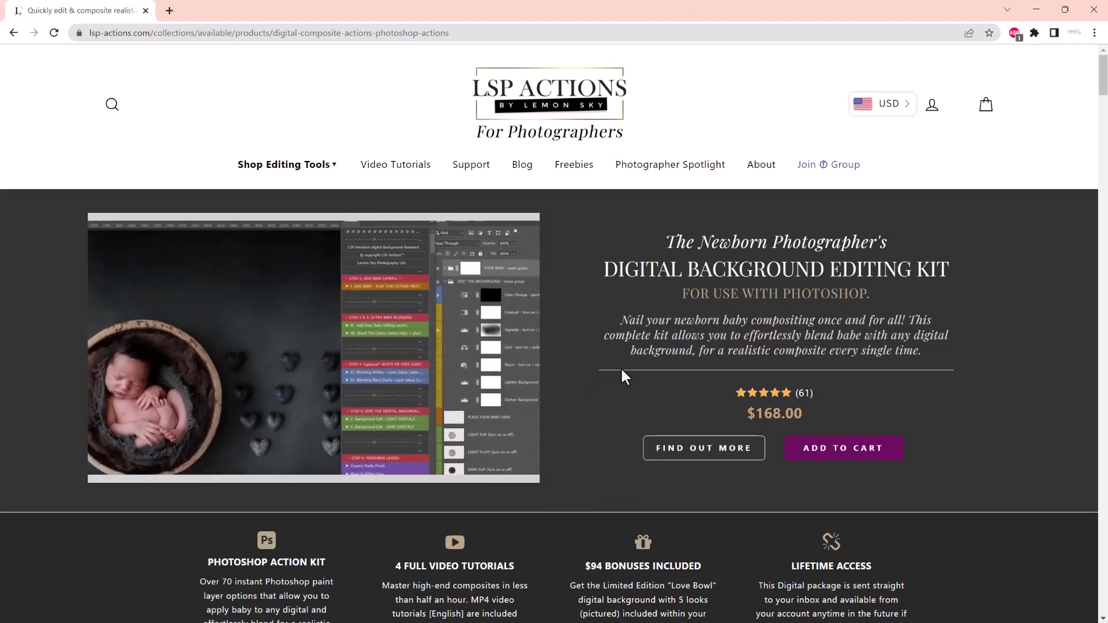
pyautogui.scroll(-4, 623, 374)
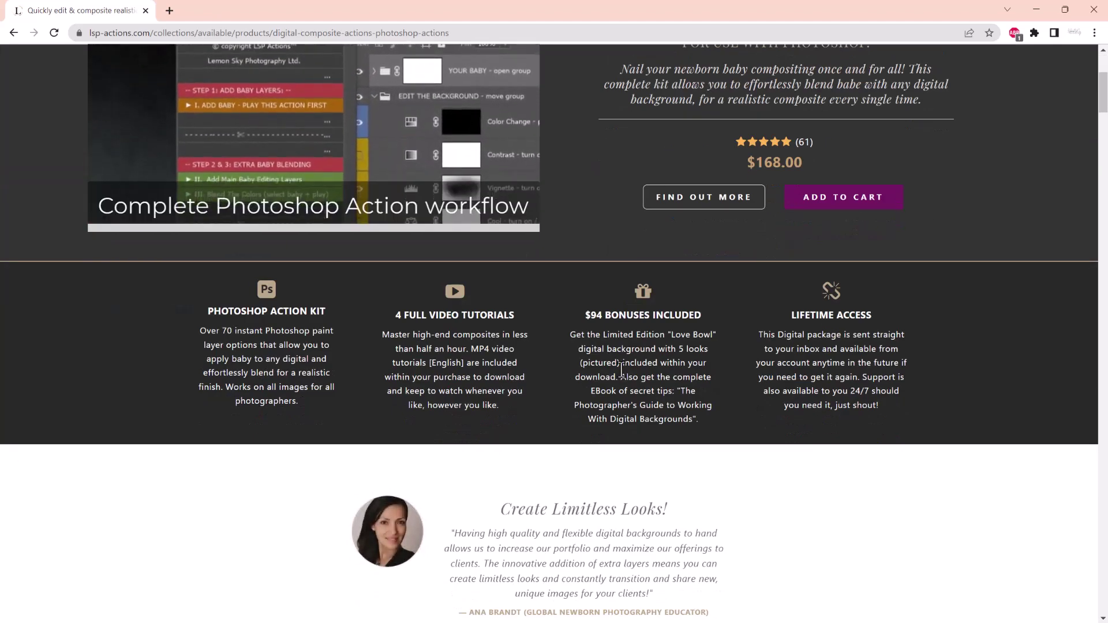
pyautogui.scroll(5, 622, 370)
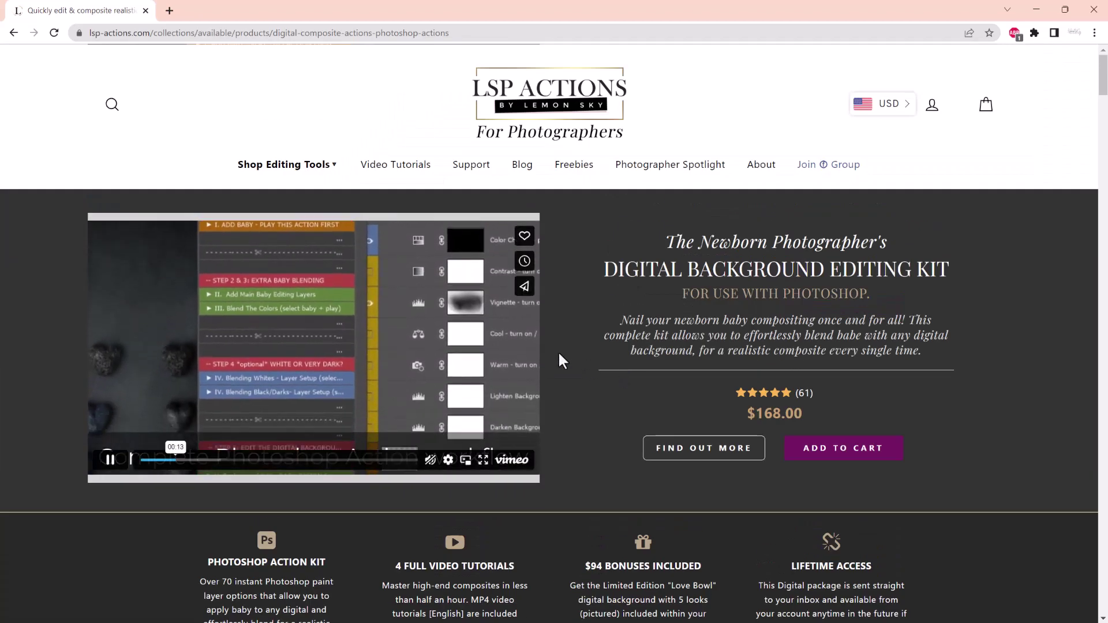
pyautogui.scroll(-2, 527, 351)
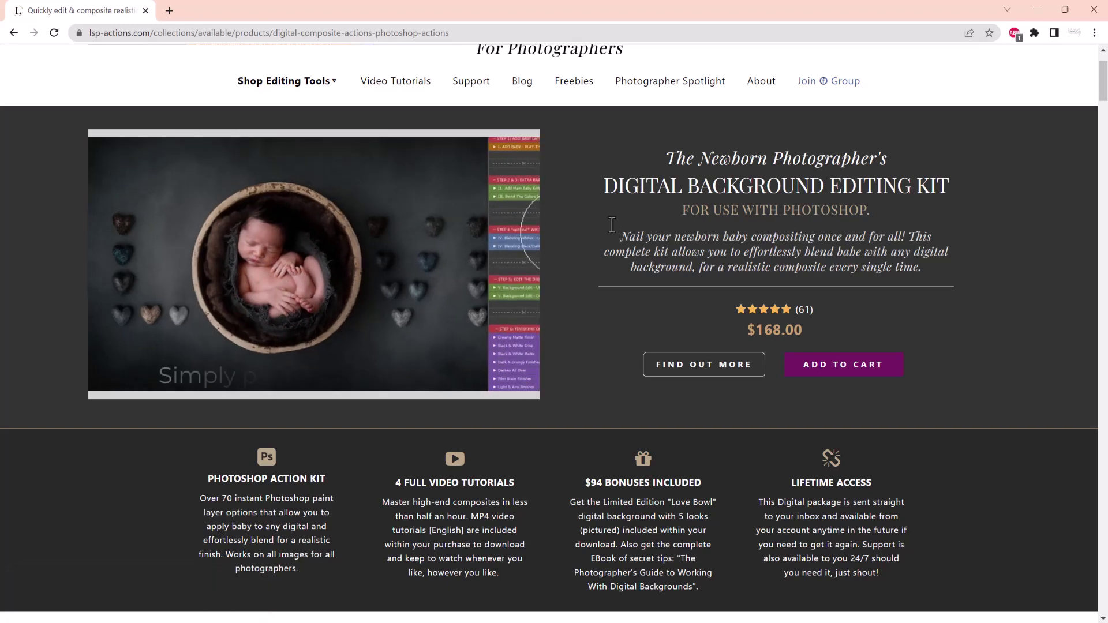
pyautogui.scroll(1, 754, 244)
pyautogui.scroll(2, 754, 245)
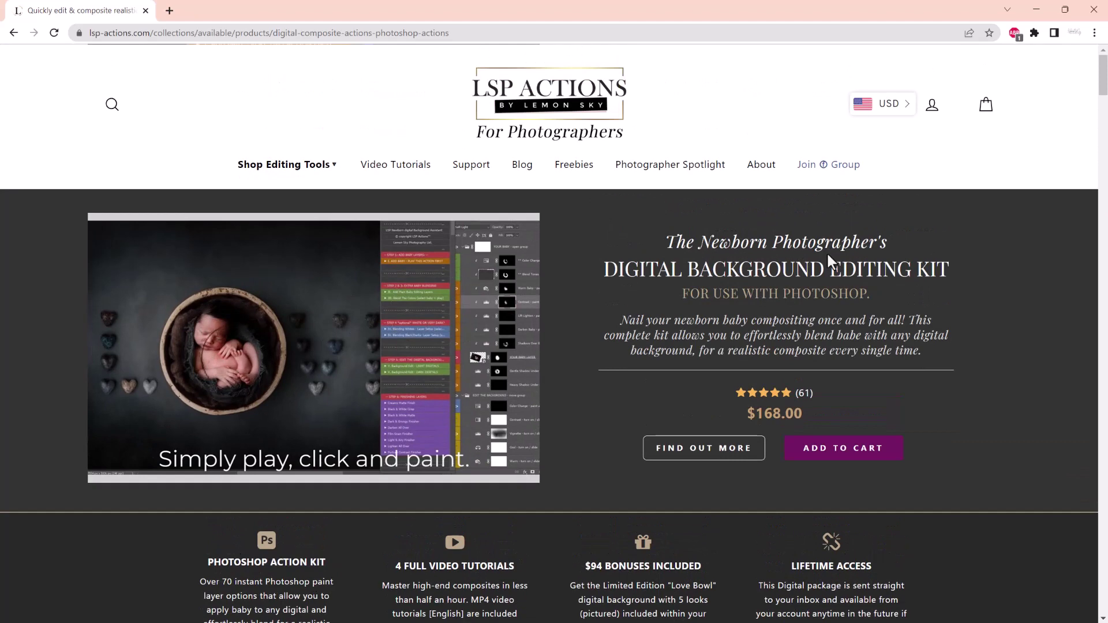
pyautogui.click(1037, 10)
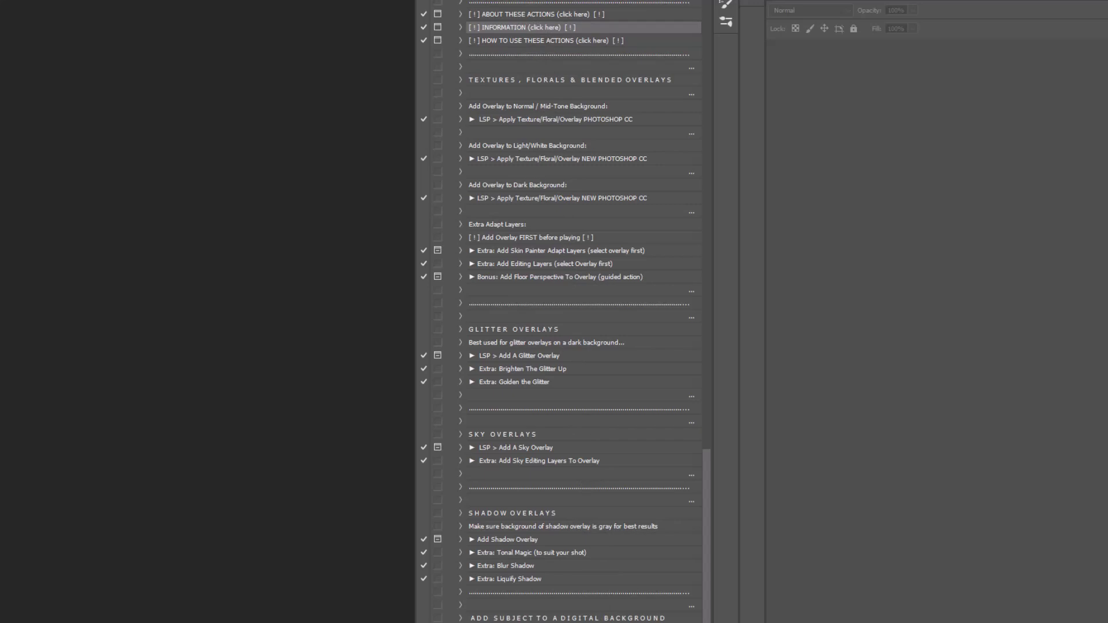
pyautogui.scroll(-3, 572, 312)
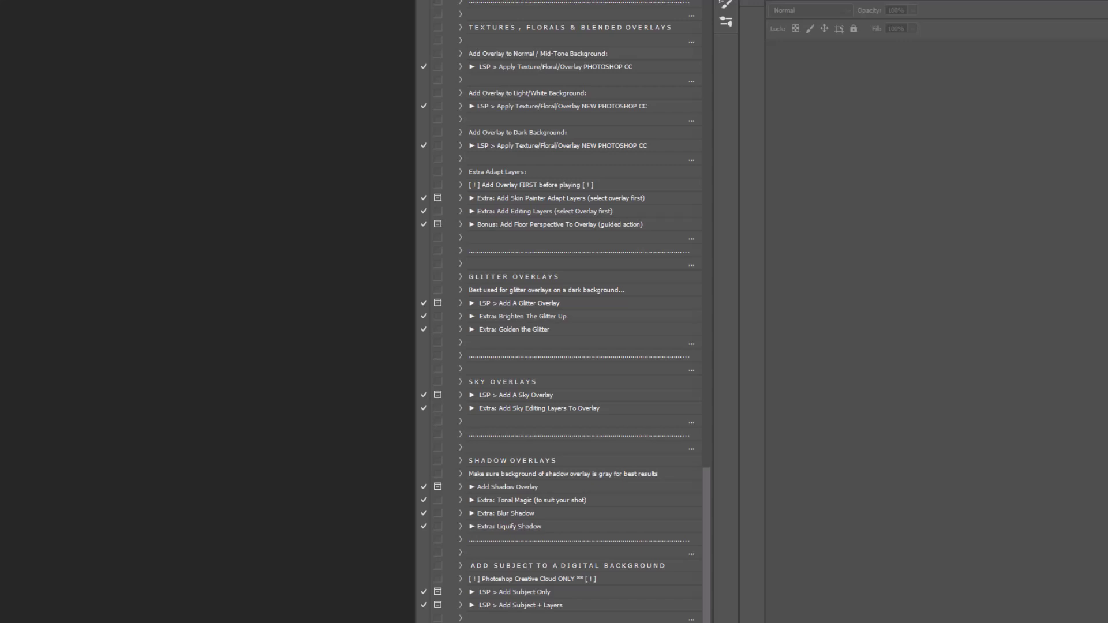
pyautogui.scroll(-1, 572, 312)
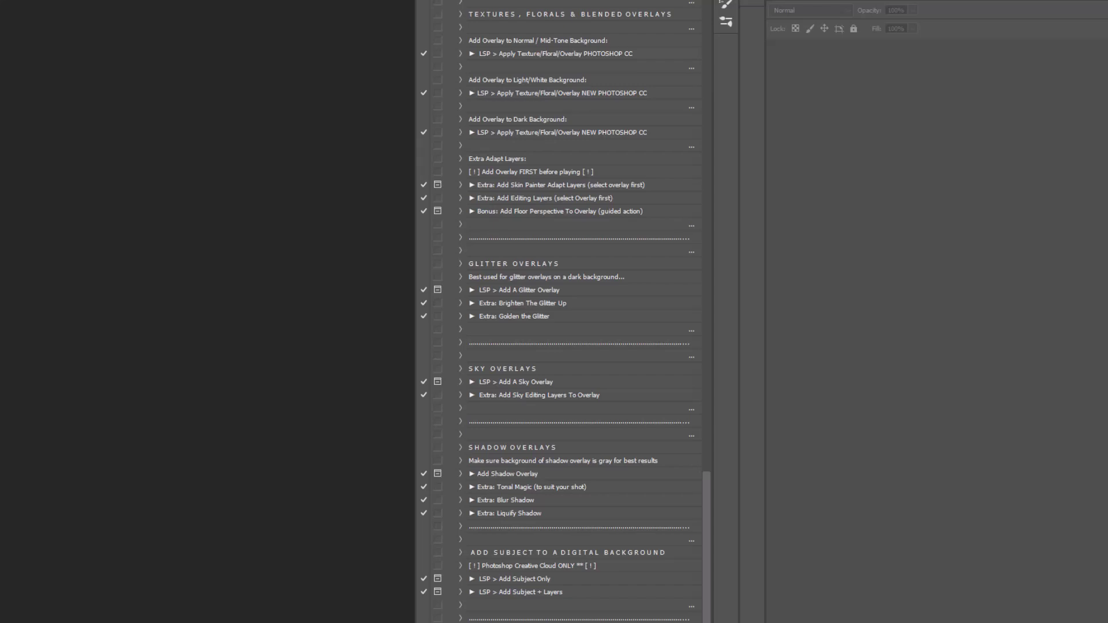
pyautogui.scroll(7, 571, 312)
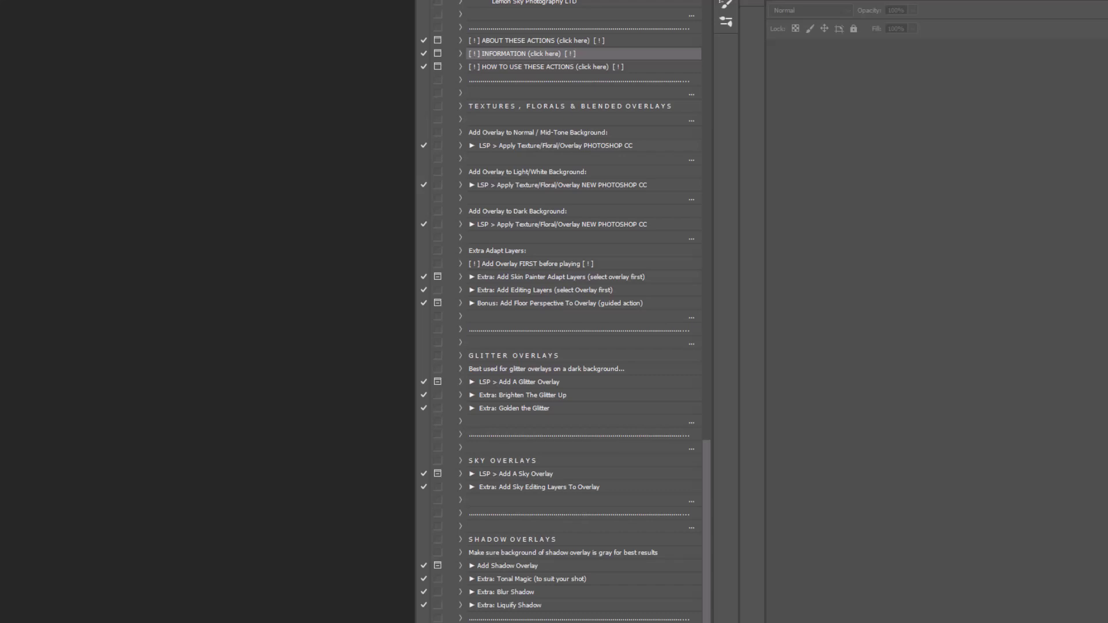
pyautogui.scroll(2, 572, 312)
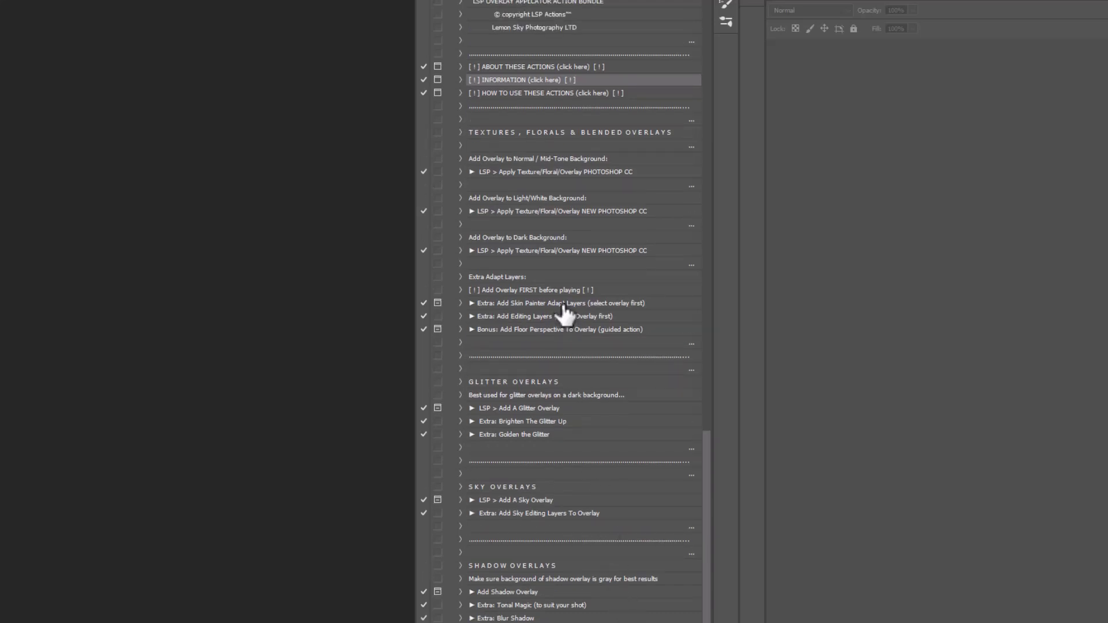
pyautogui.scroll(2, 565, 314)
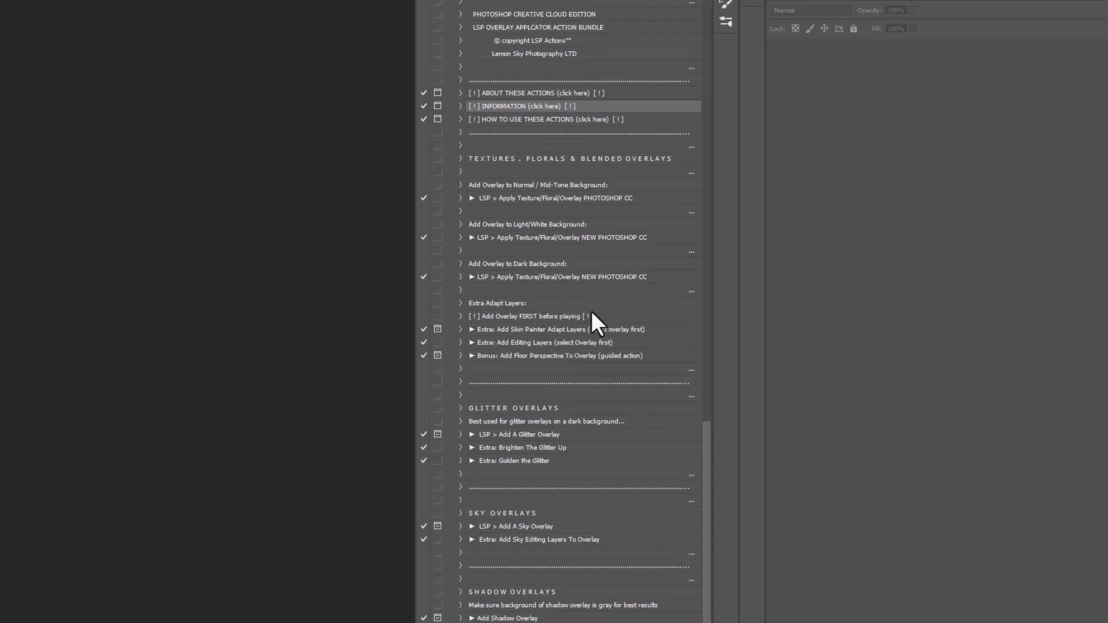
pyautogui.click(528, 159)
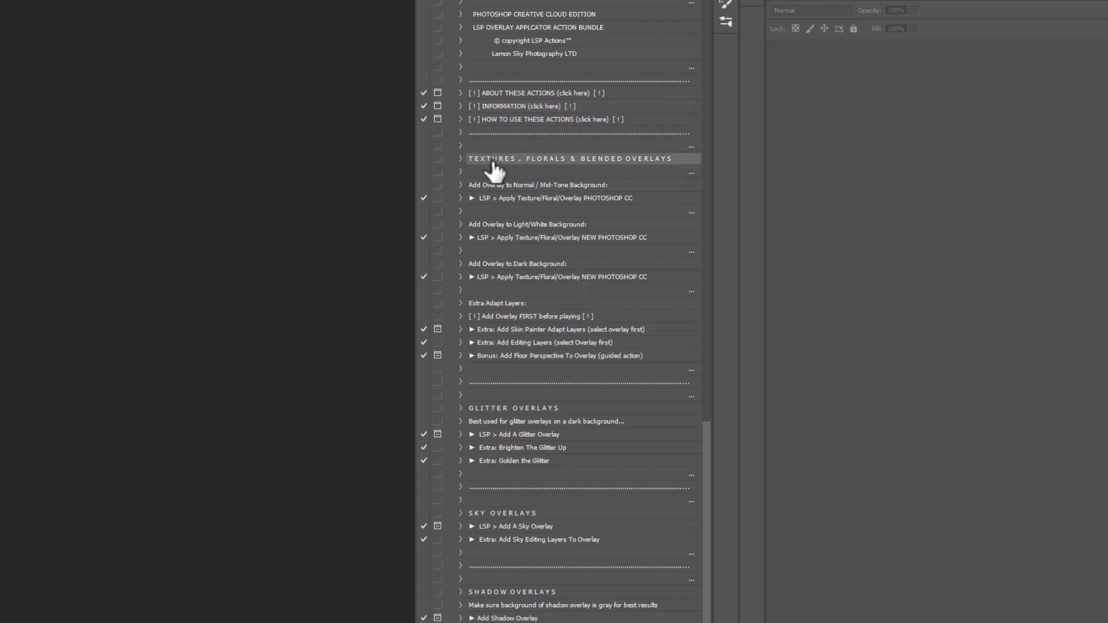
pyautogui.click(503, 411)
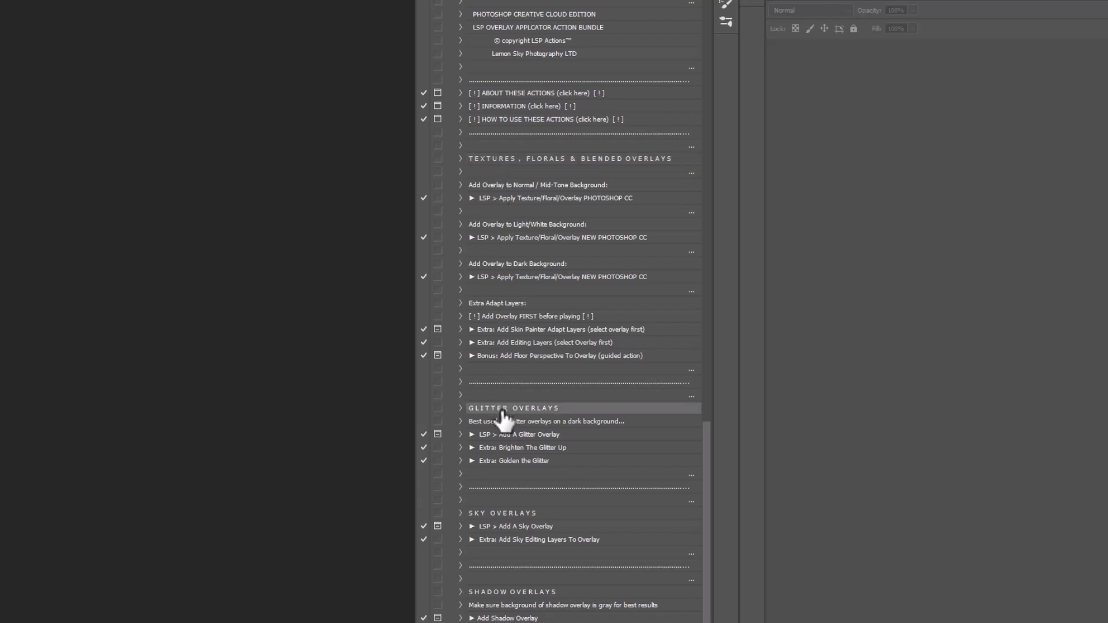
pyautogui.click(504, 515)
pyautogui.click(516, 593)
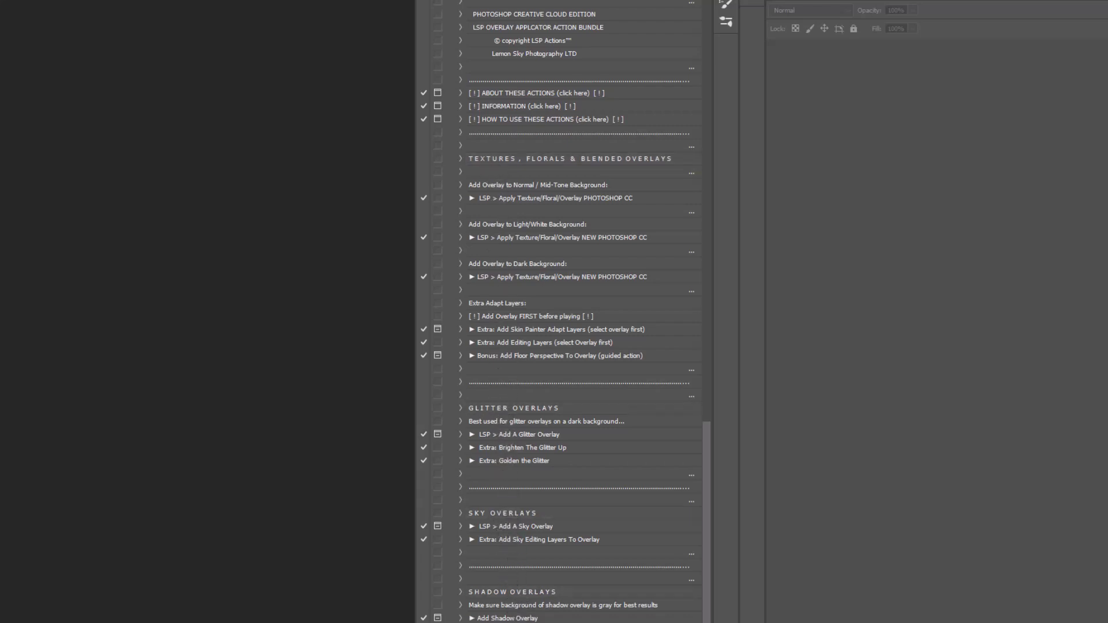
pyautogui.scroll(-3, 516, 600)
pyautogui.click(515, 605)
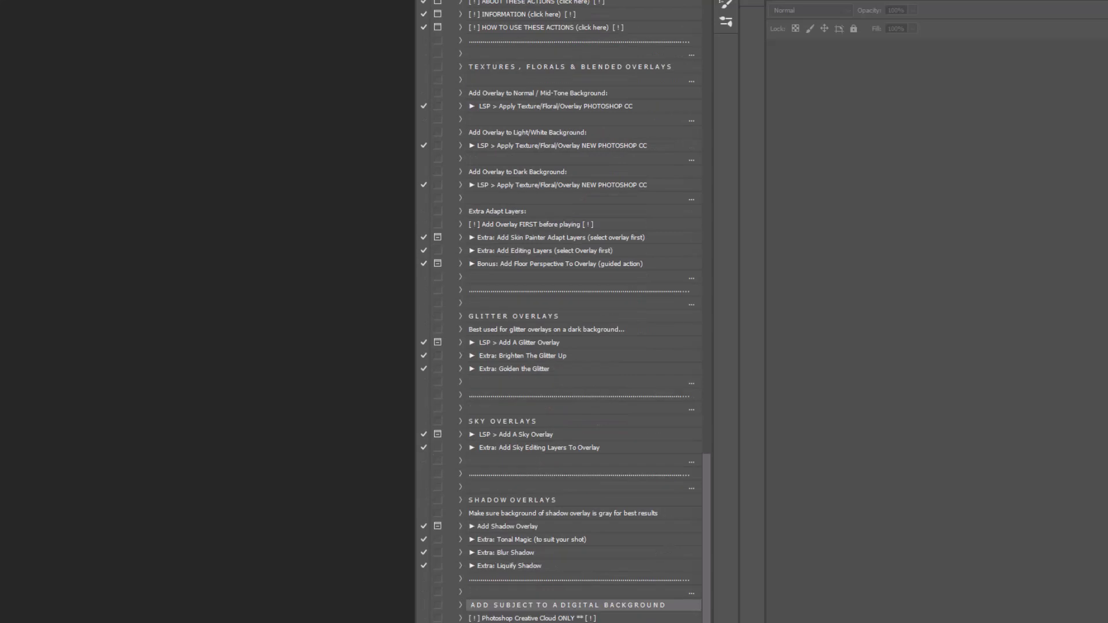
pyautogui.scroll(-2, 549, 612)
pyautogui.scroll(5, 549, 611)
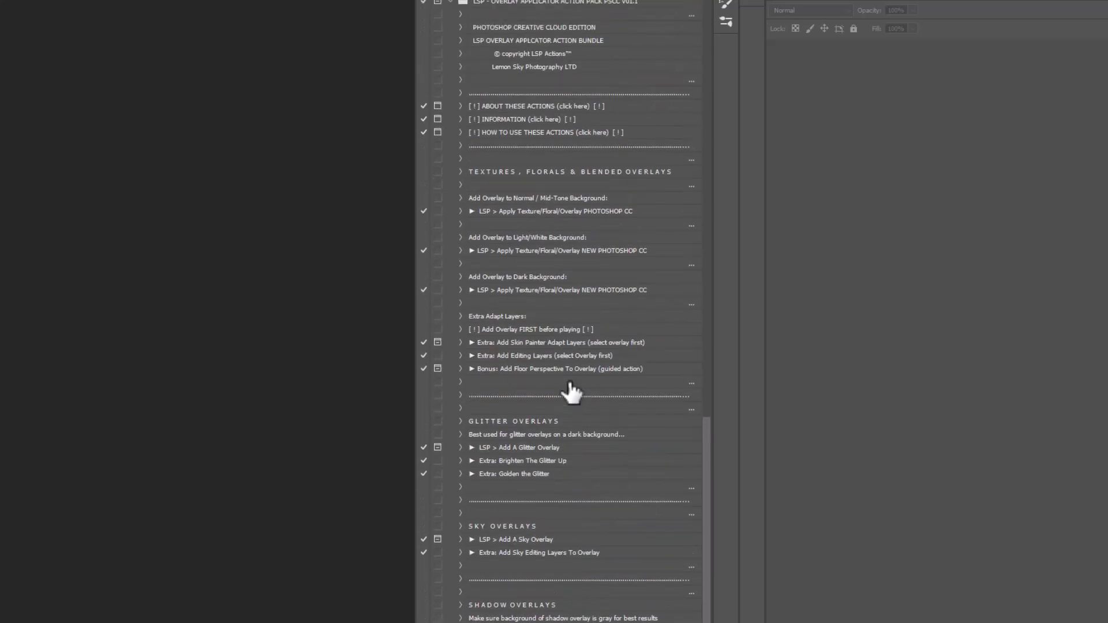
pyautogui.doubleClick(571, 394)
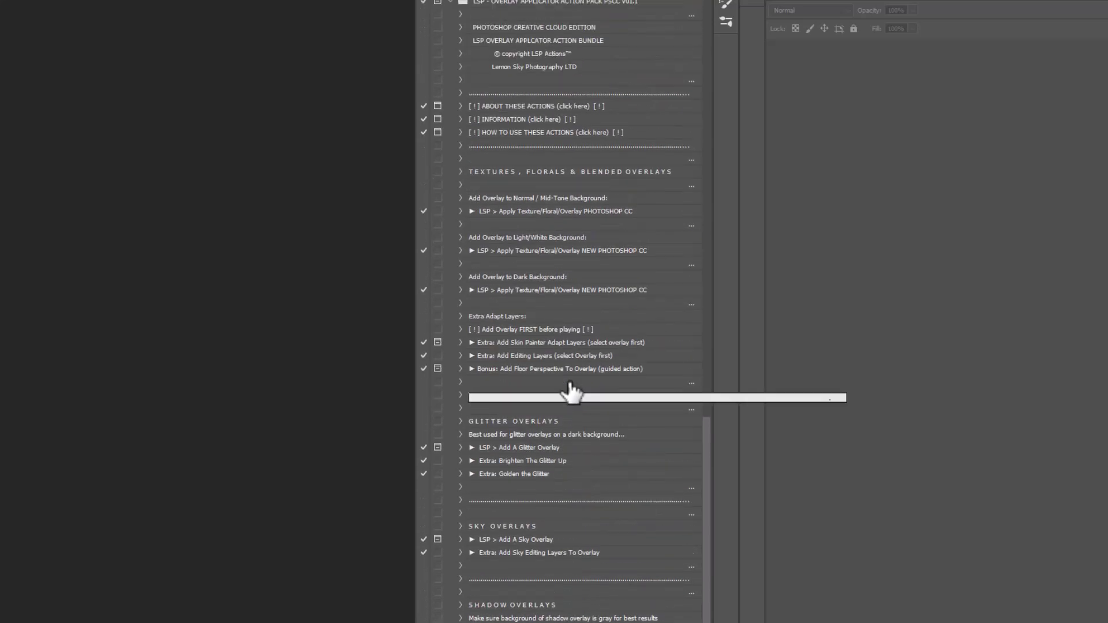
pyautogui.press('Escape')
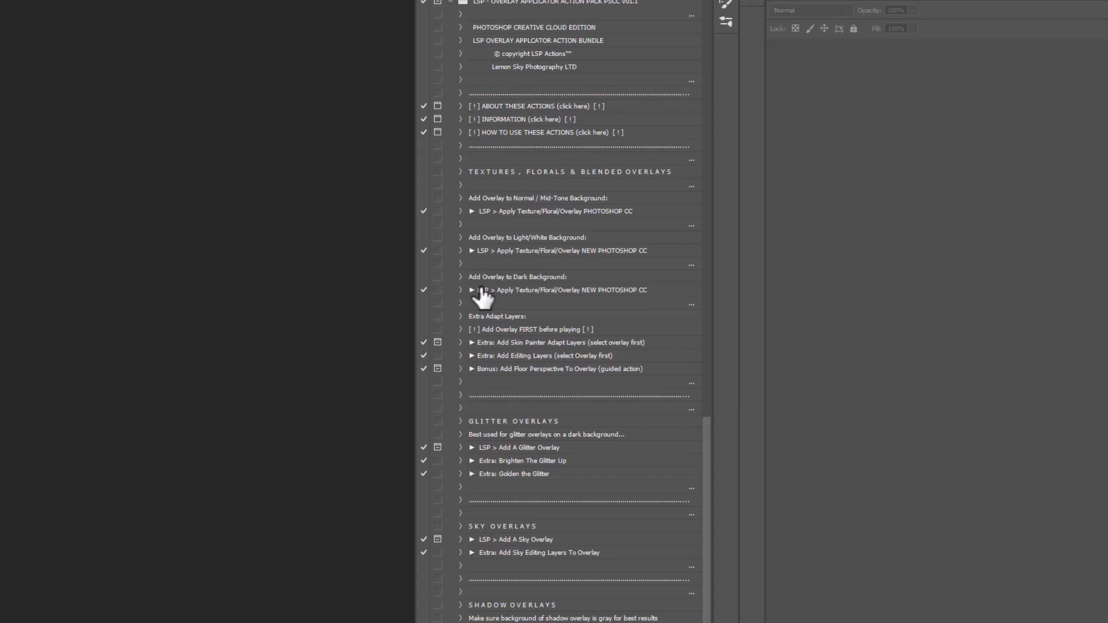
pyautogui.doubleClick(582, 311)
pyautogui.press('Escape')
pyautogui.doubleClick(587, 313)
pyautogui.press('Escape')
pyautogui.click(550, 277)
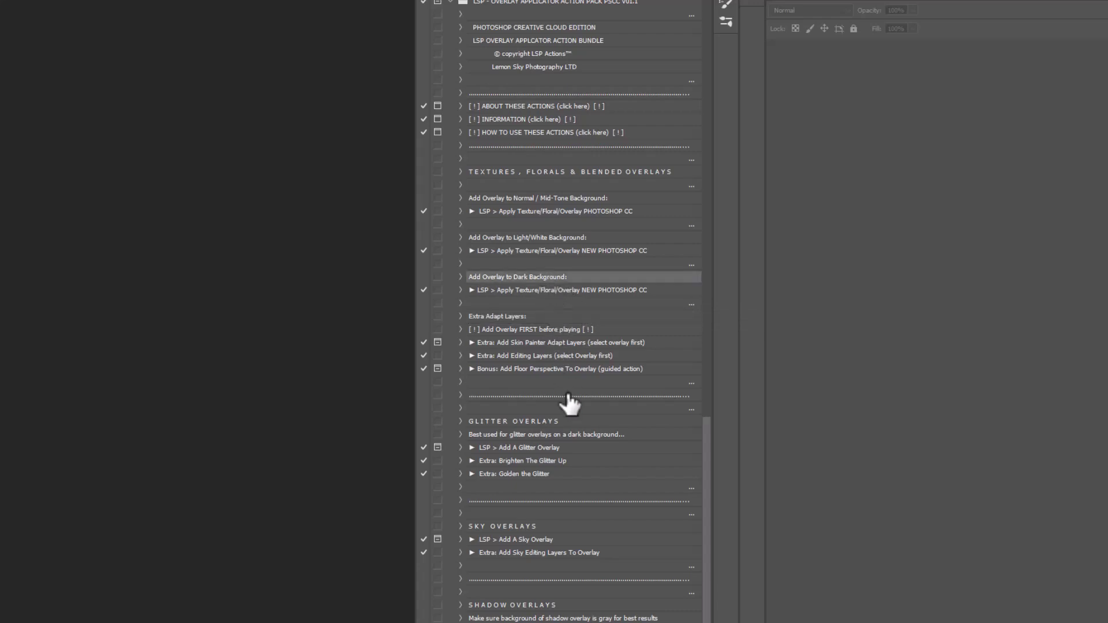
pyautogui.scroll(-2, 596, 563)
pyautogui.scroll(-1, 606, 622)
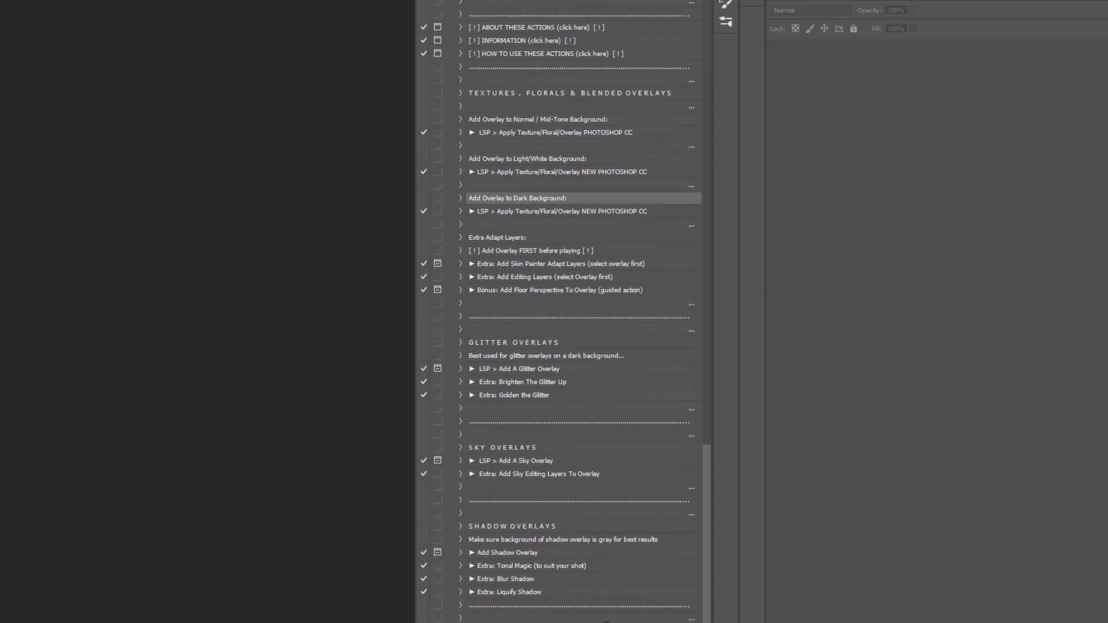
pyautogui.scroll(4, 606, 622)
pyautogui.scroll(-4, 606, 622)
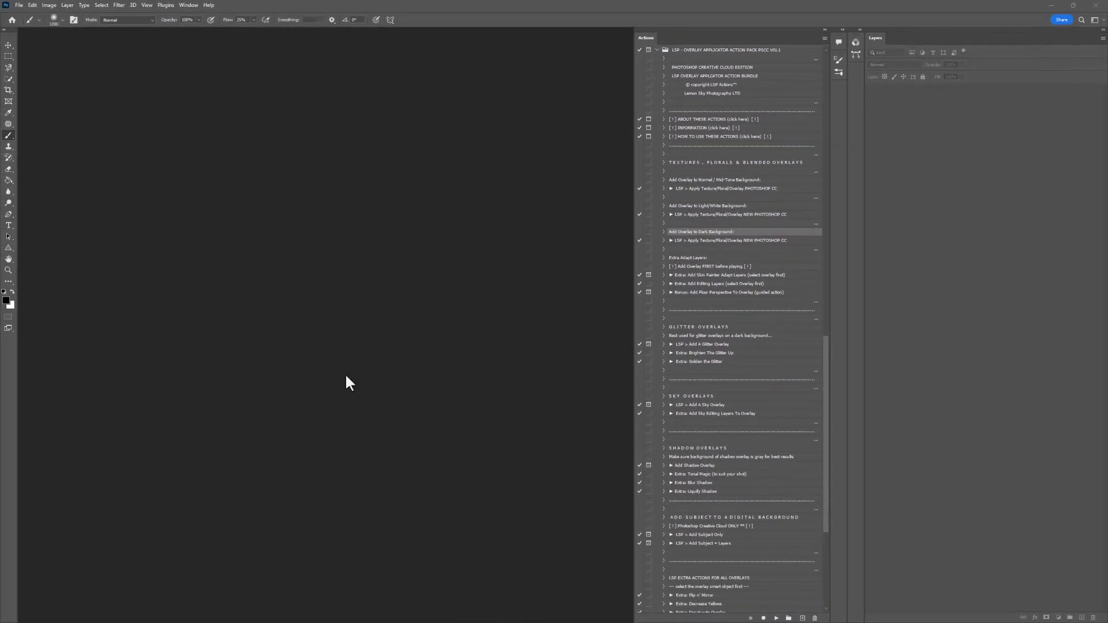
# Select the Overlay Applicator set, then step through sky and glitter actions to Extra: Golden the Glitter.
pyautogui.click(707, 50)
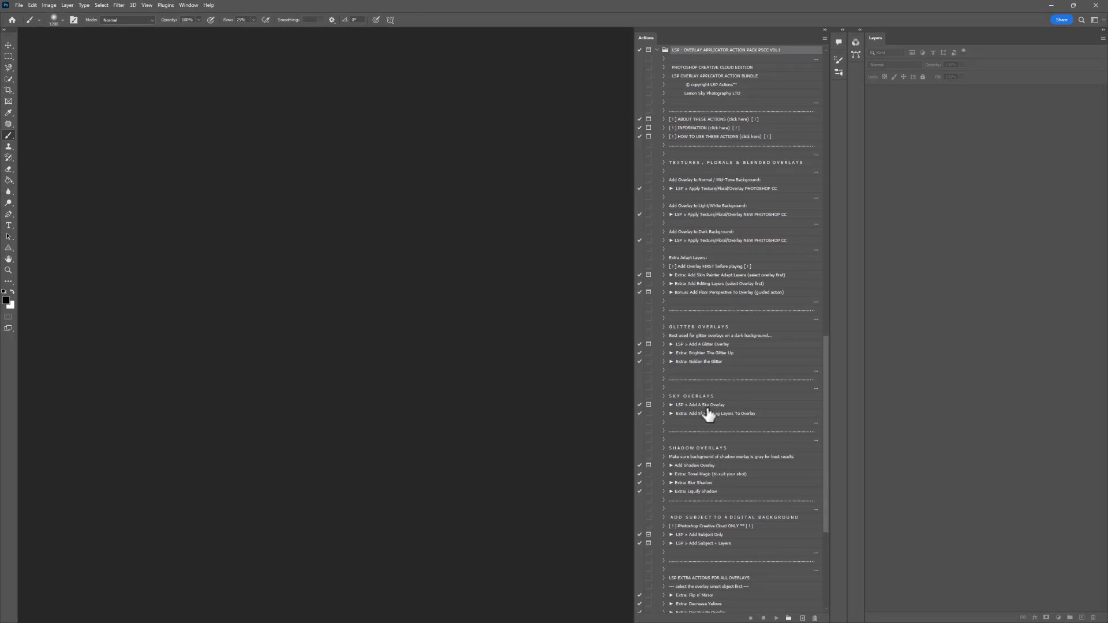
pyautogui.click(671, 406)
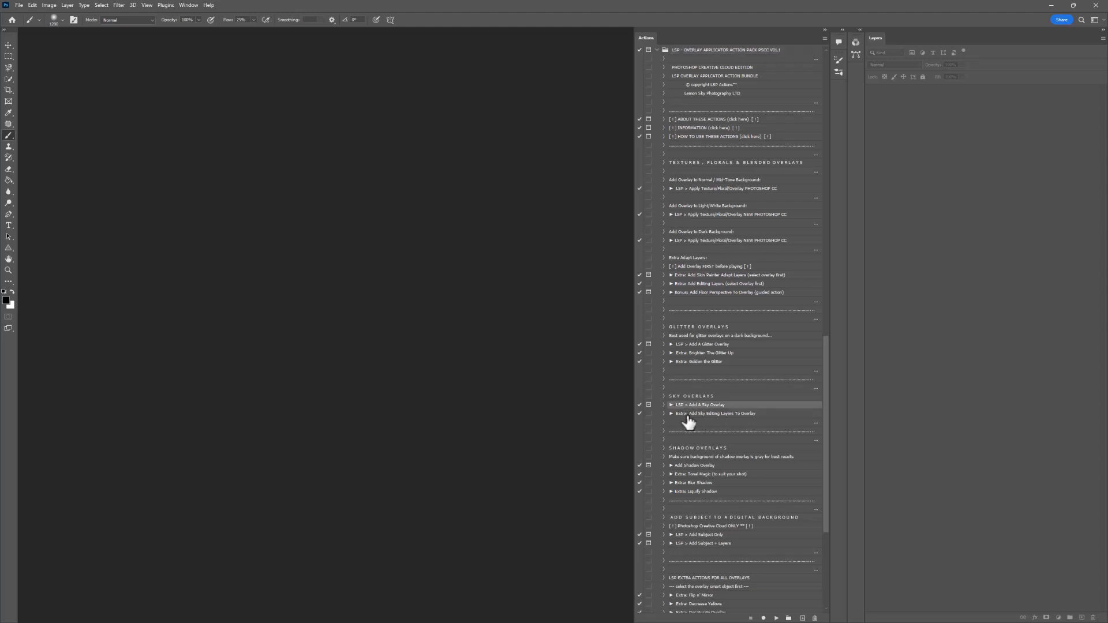
pyautogui.click(690, 413)
pyautogui.click(692, 396)
pyautogui.click(692, 387)
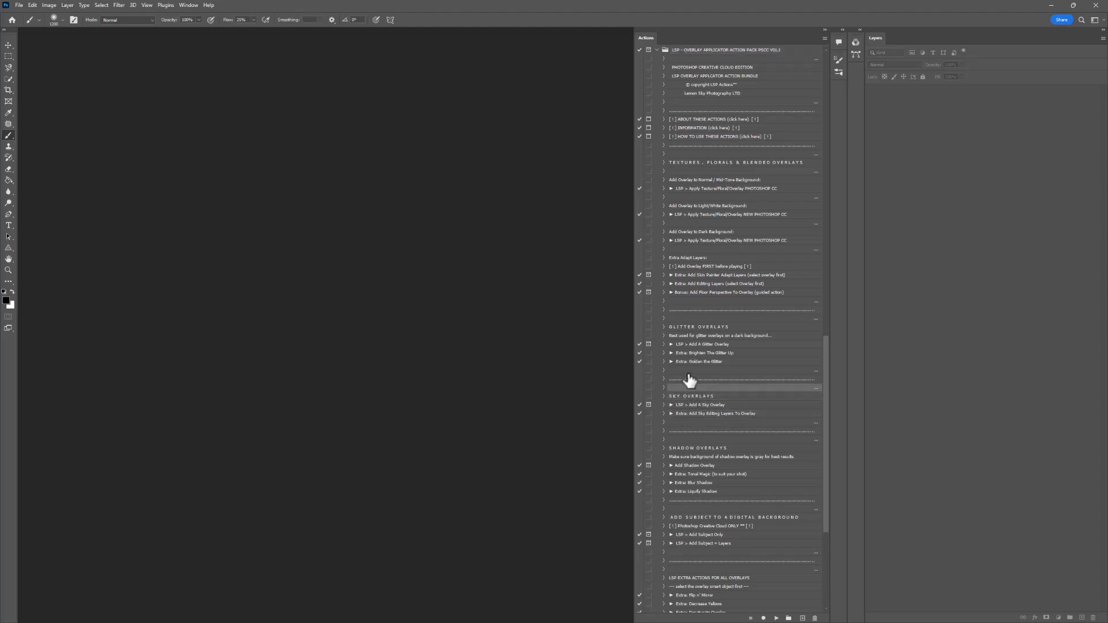
pyautogui.click(688, 370)
pyautogui.click(674, 364)
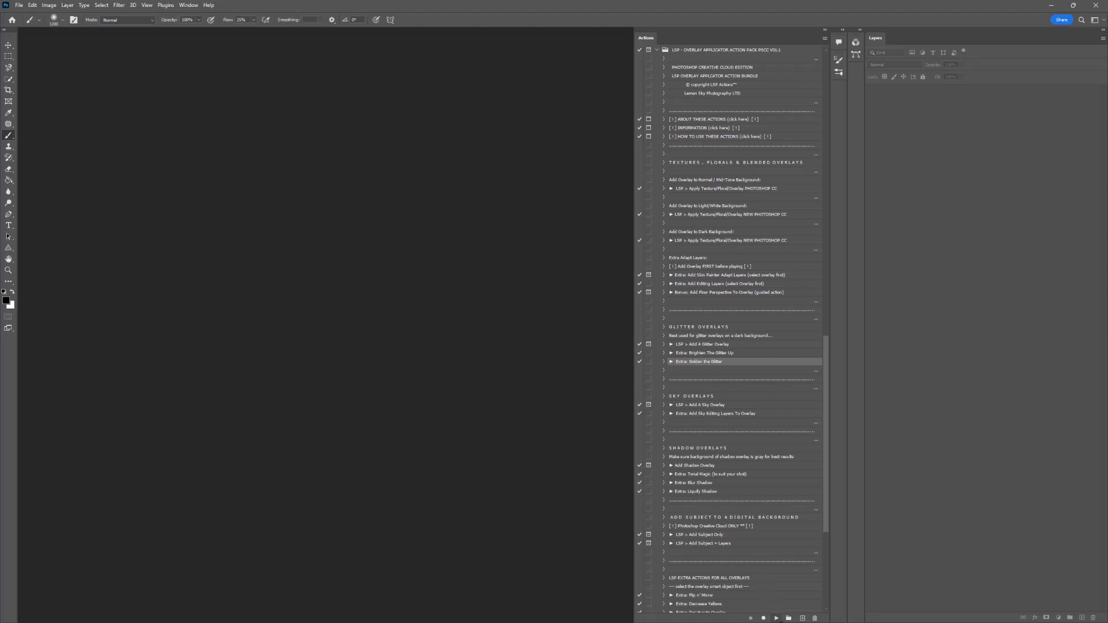
# Switch the Actions panel to Button Mode and resize it so buttons stack in one column.
pyautogui.click(825, 38)
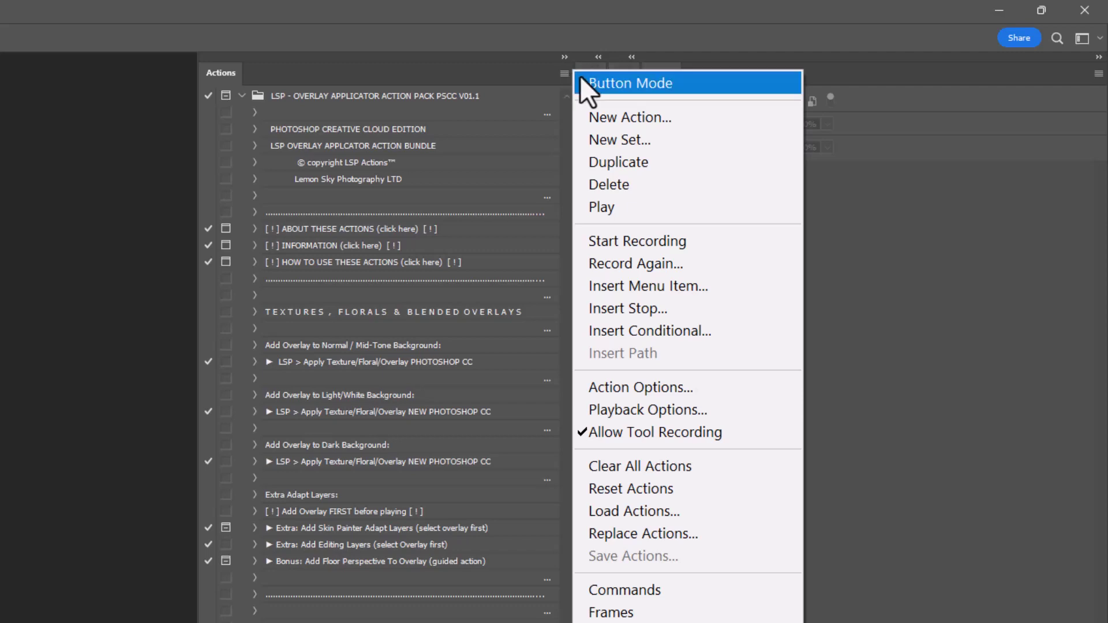
pyautogui.click(580, 77)
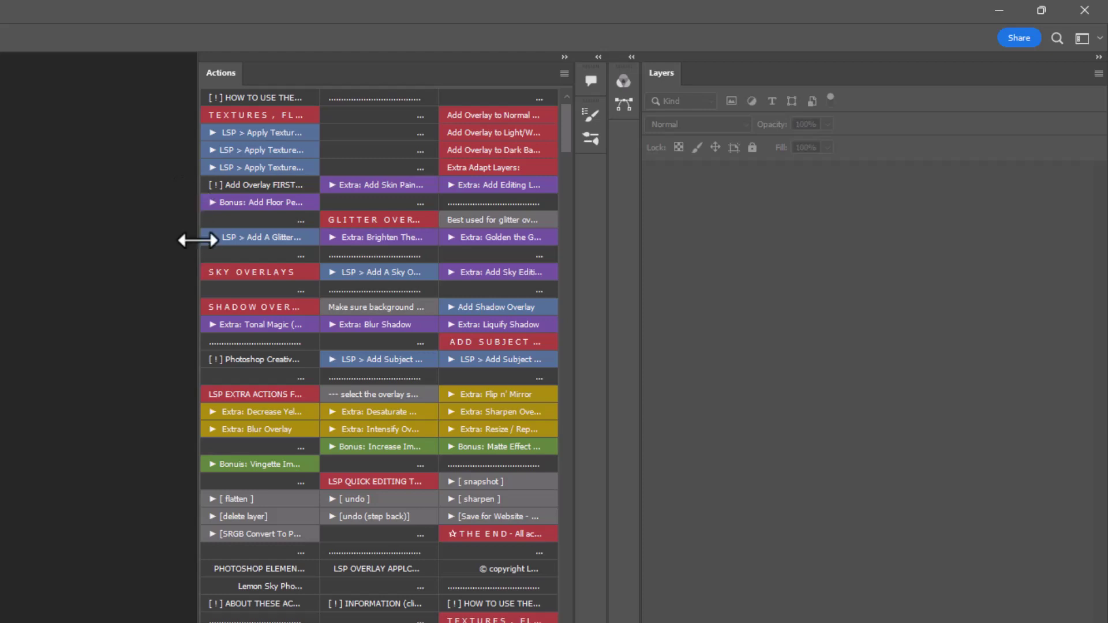
pyautogui.moveTo(199, 239); pyautogui.dragTo(358, 282)
pyautogui.moveTo(563, 112); pyautogui.dragTo(566, 101)
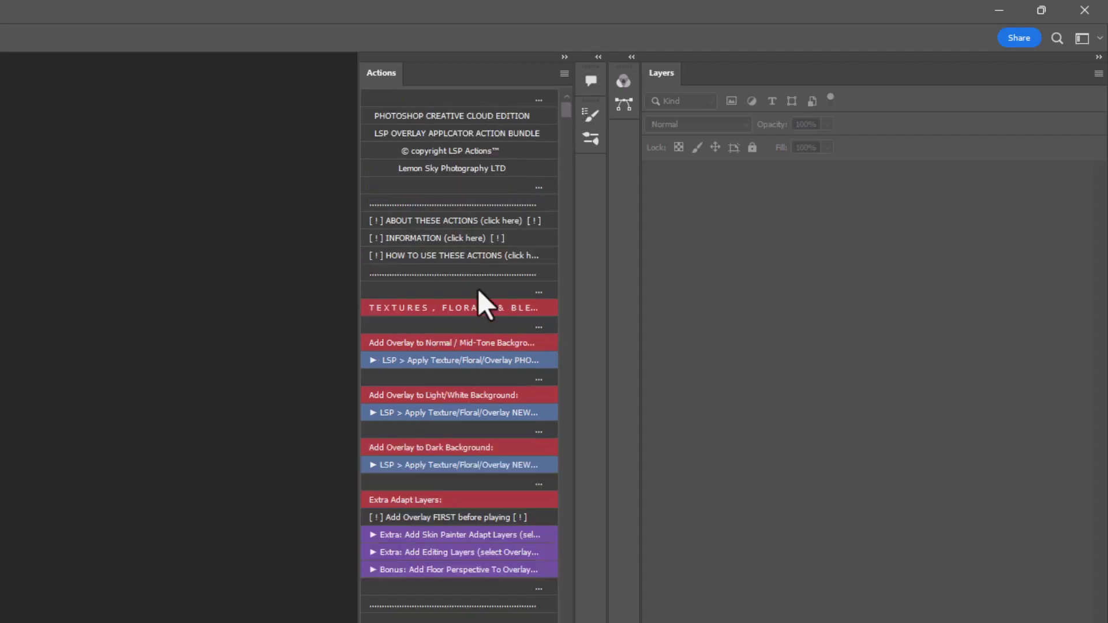
pyautogui.scroll(-6, 474, 298)
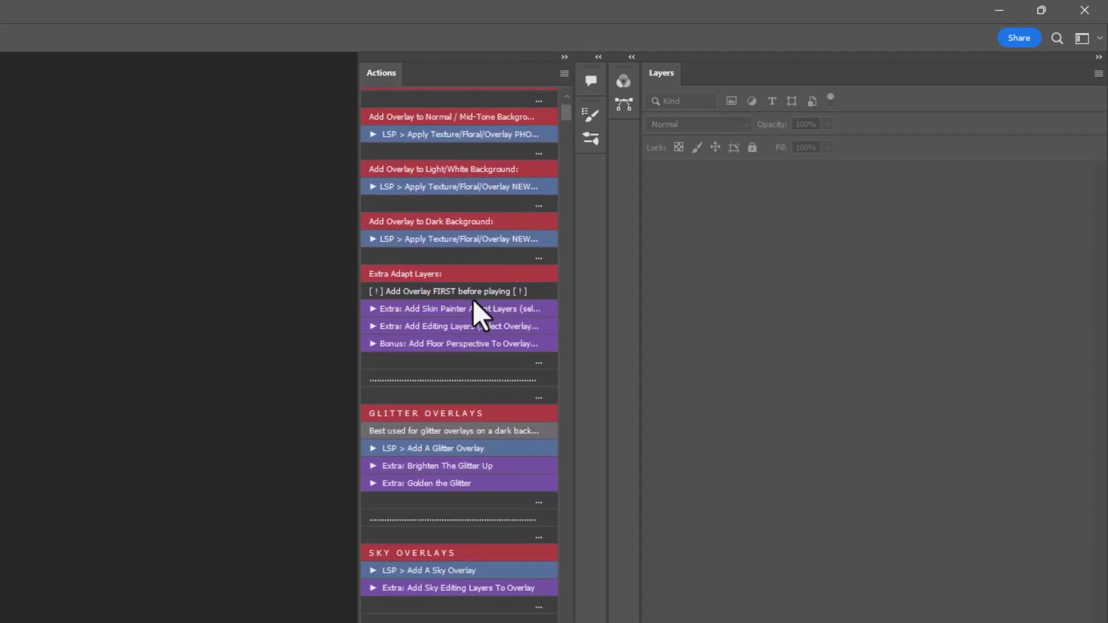
pyautogui.scroll(6, 473, 299)
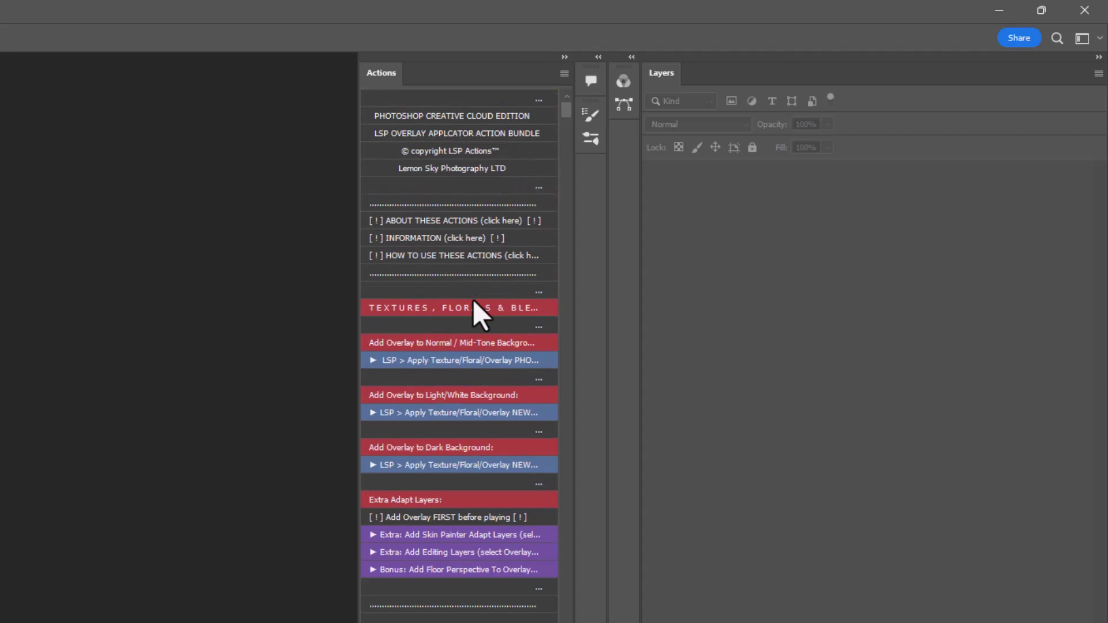
pyautogui.scroll(-7, 459, 355)
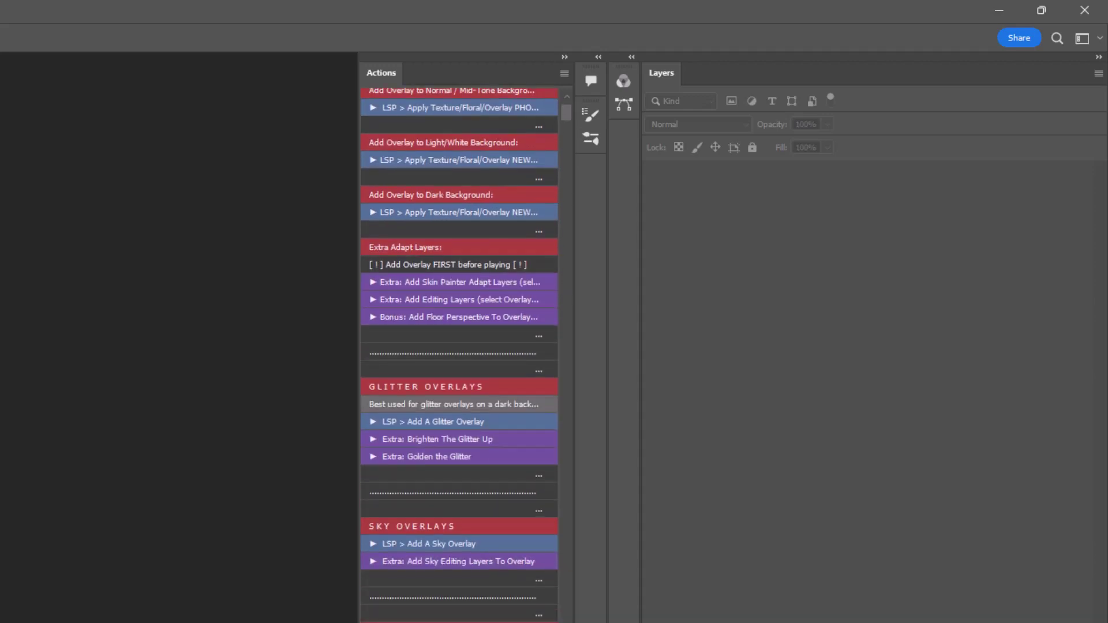
pyautogui.scroll(7, 459, 356)
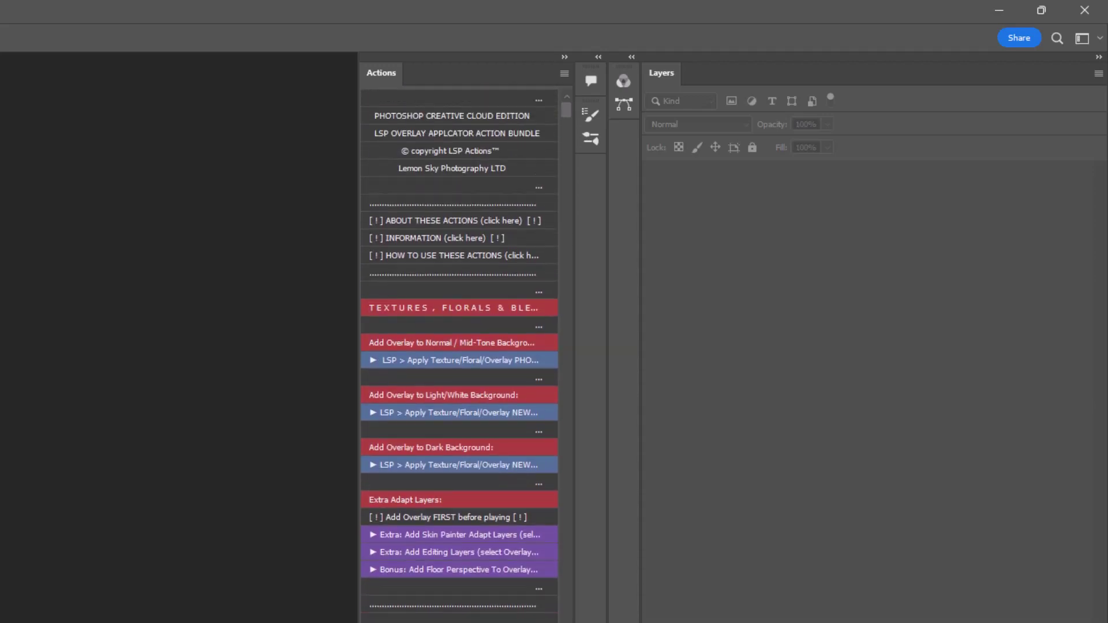